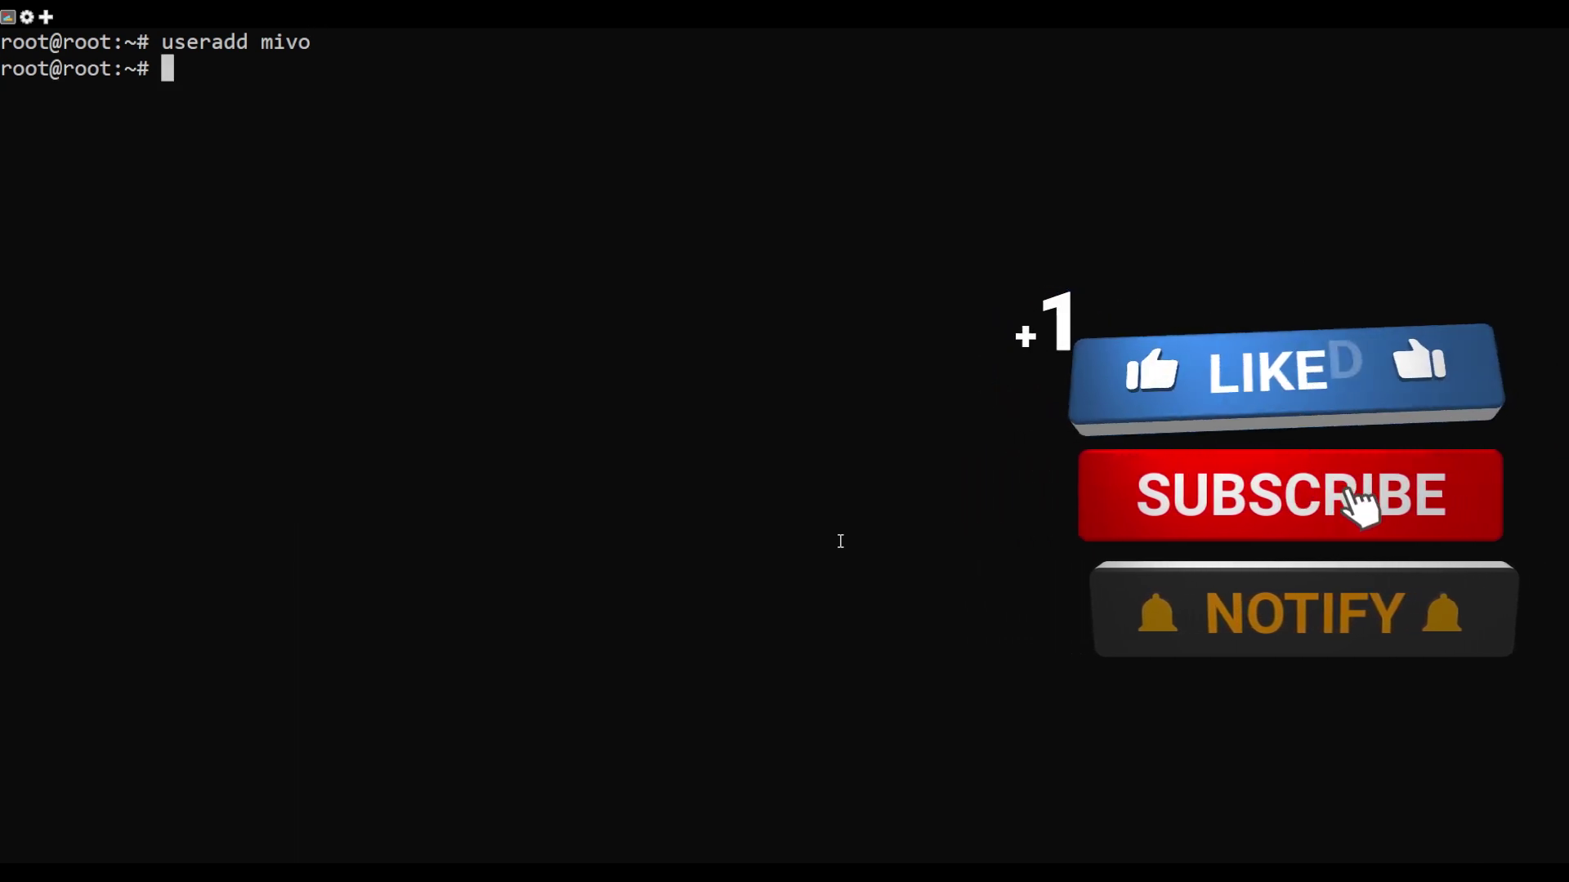
type("userm")
Step: Create the new user account with useradd and give it a password with passwd
key("BackSpace")
key("BackSpace")
key("BackSpace")
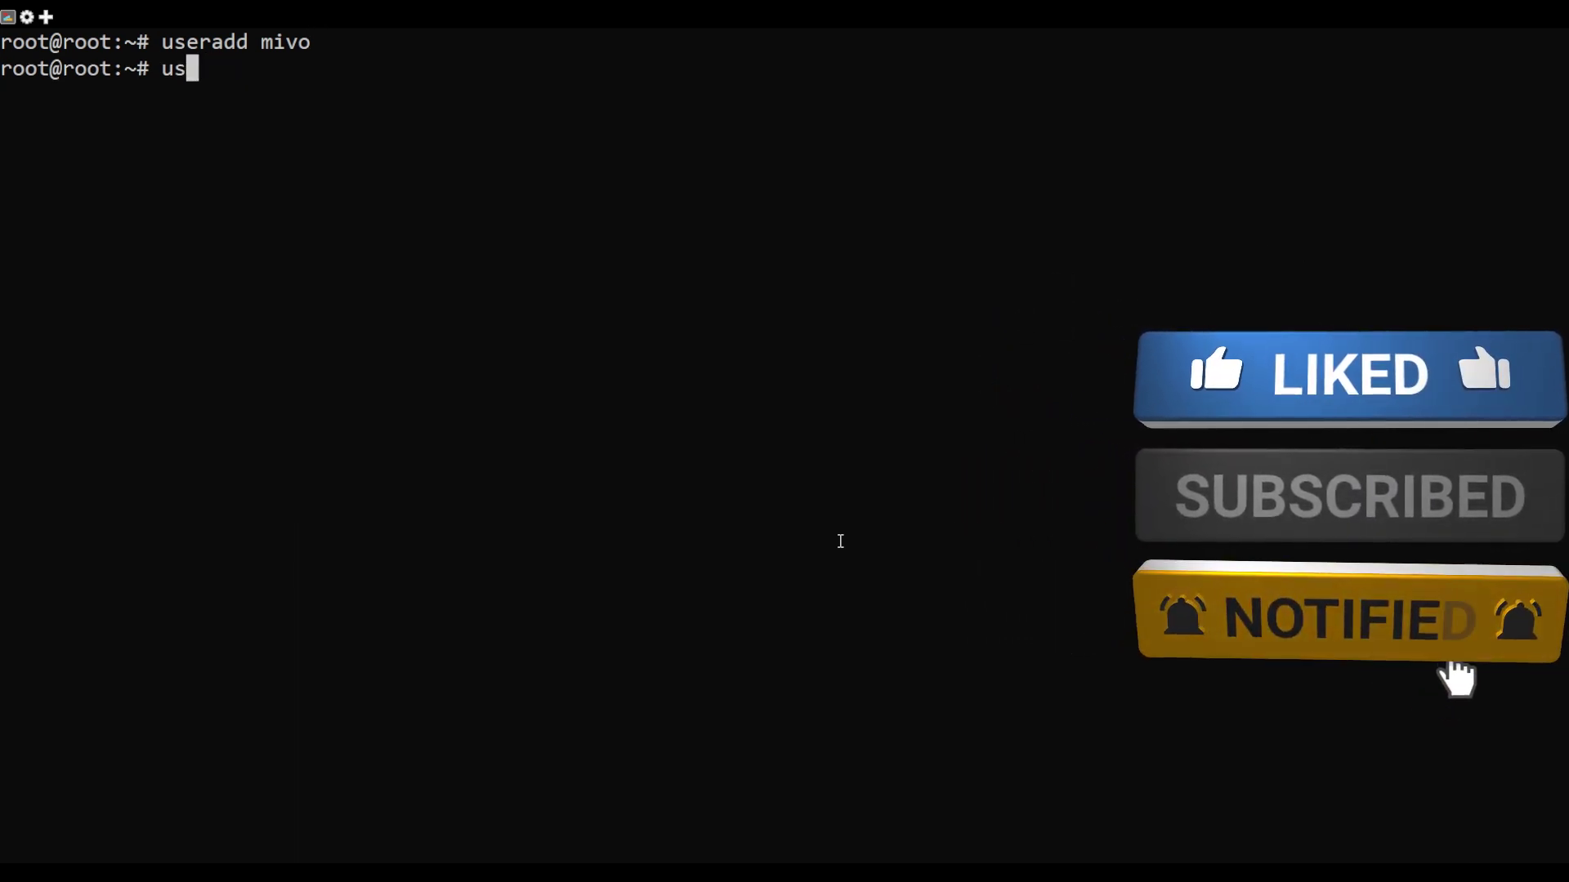
key("BackSpace")
key("BackSpace")
type("psa")
key("BackSpace")
key("BackSpace")
type("a")
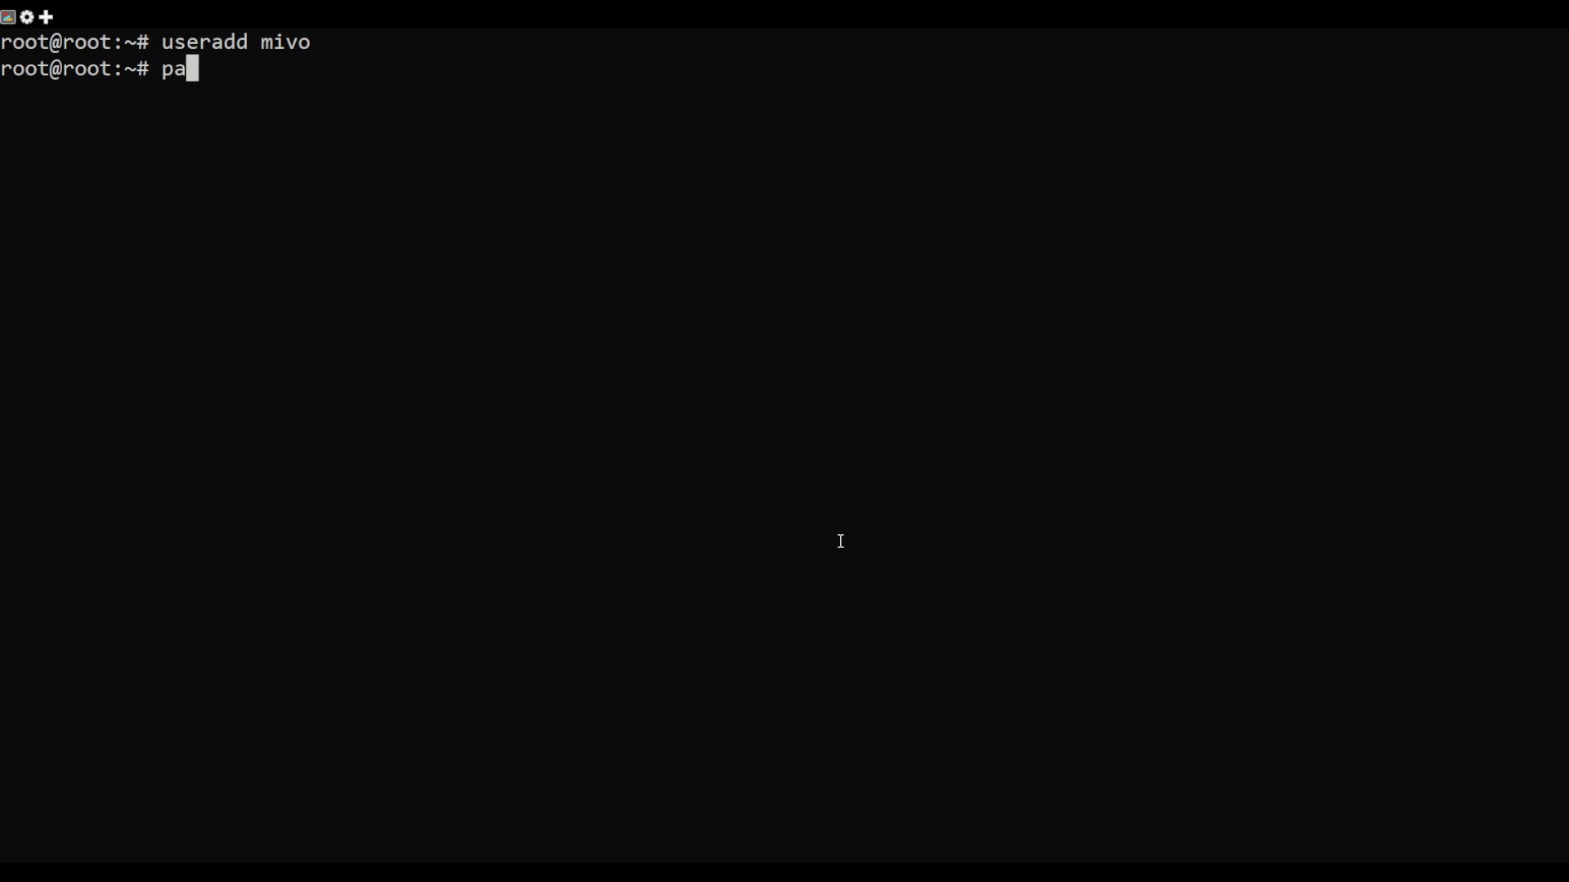
type("sswd mivo")
key("Return")
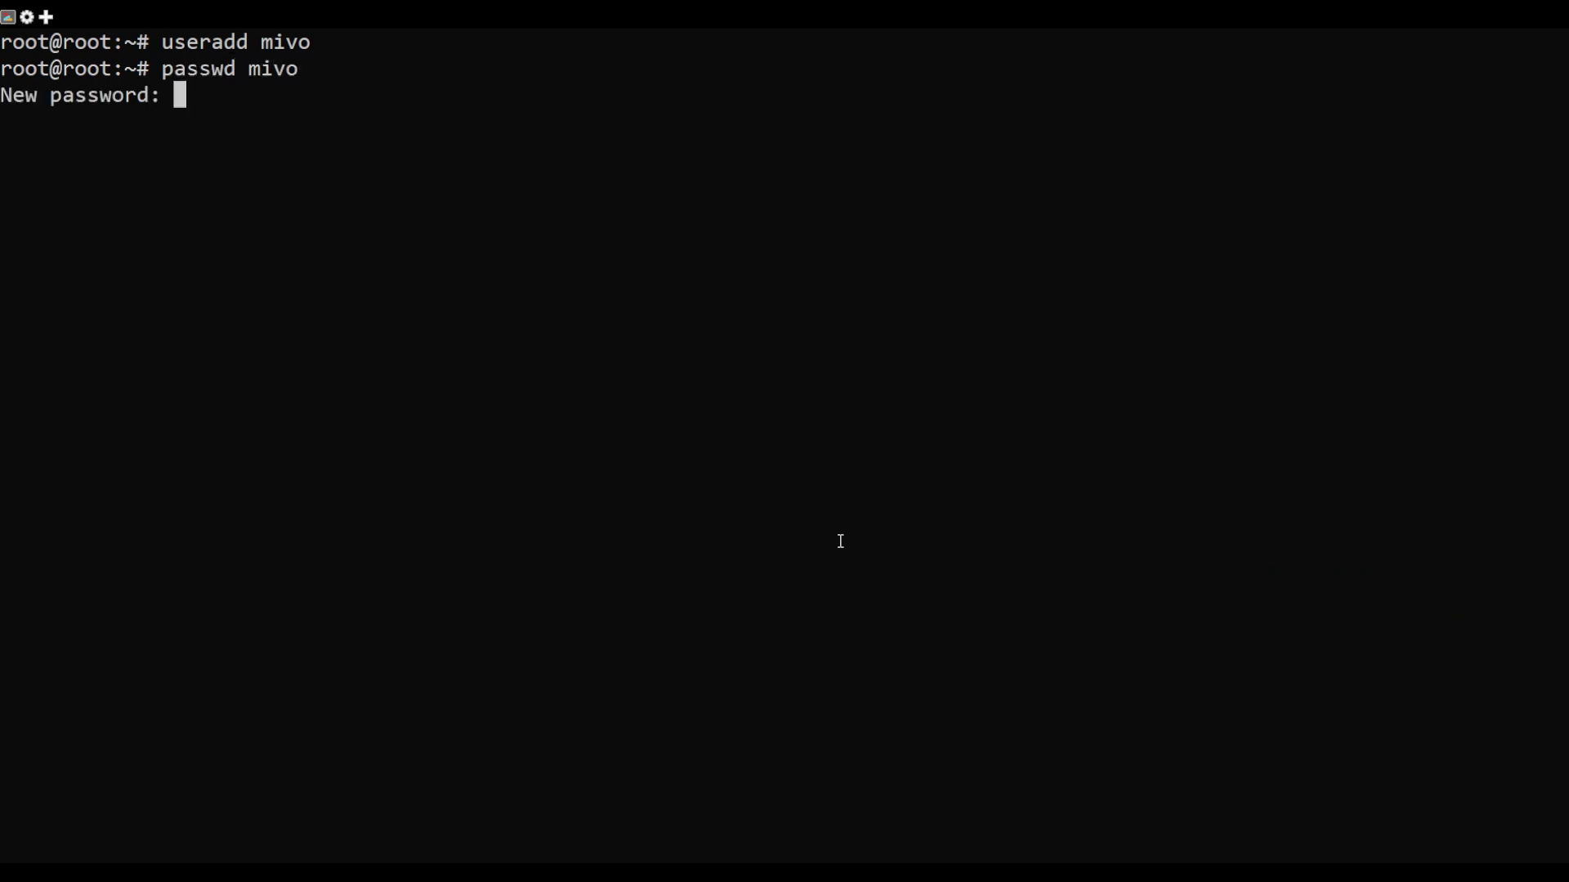
key("Return")
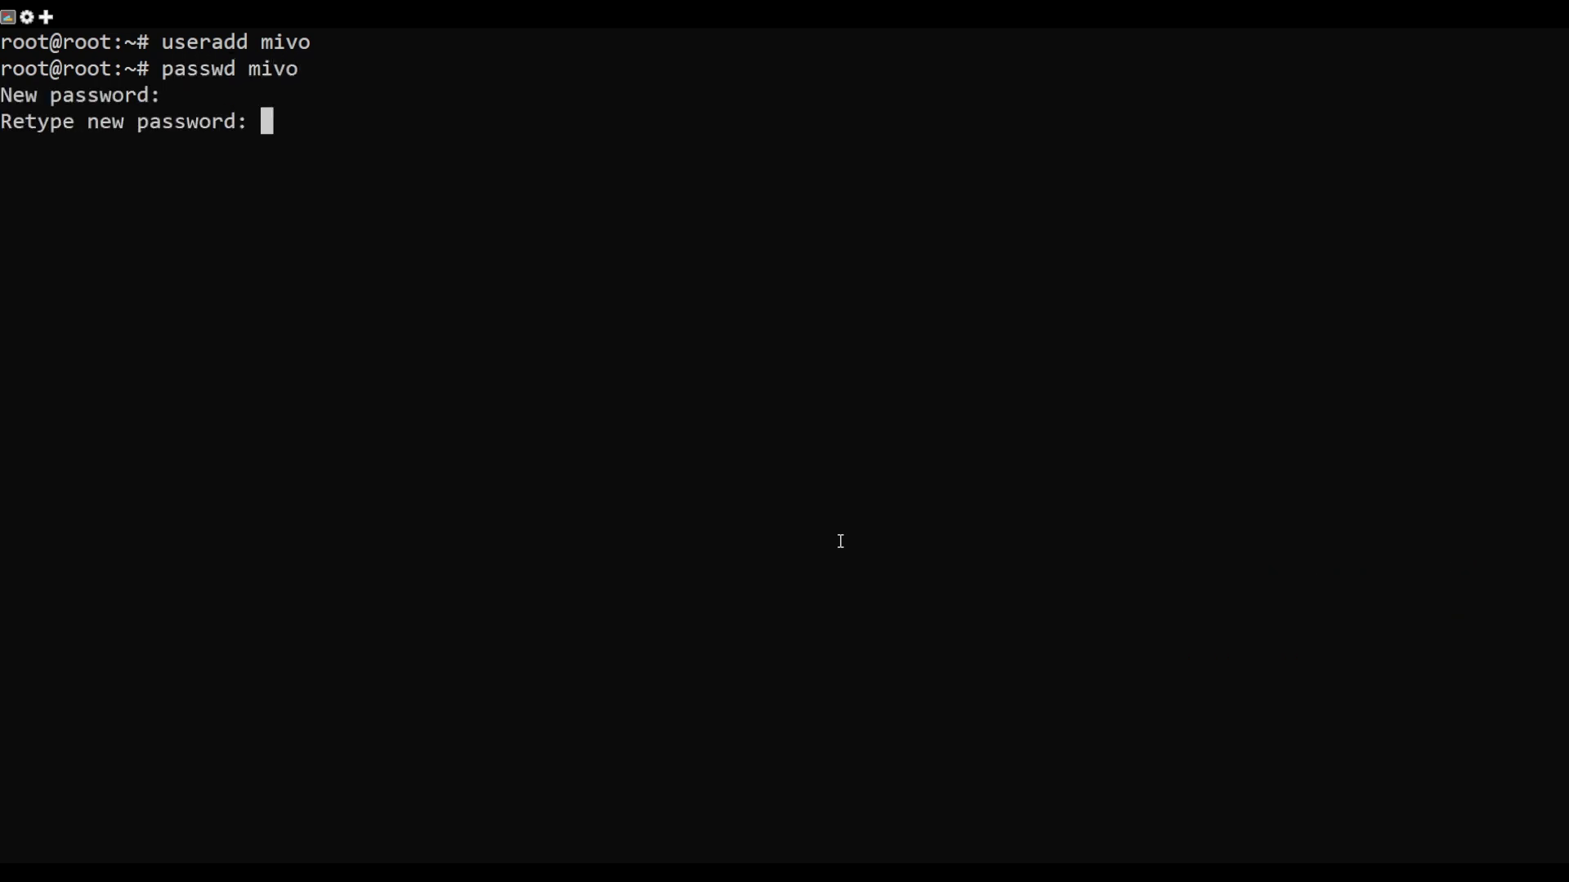
key("Return")
type("use")
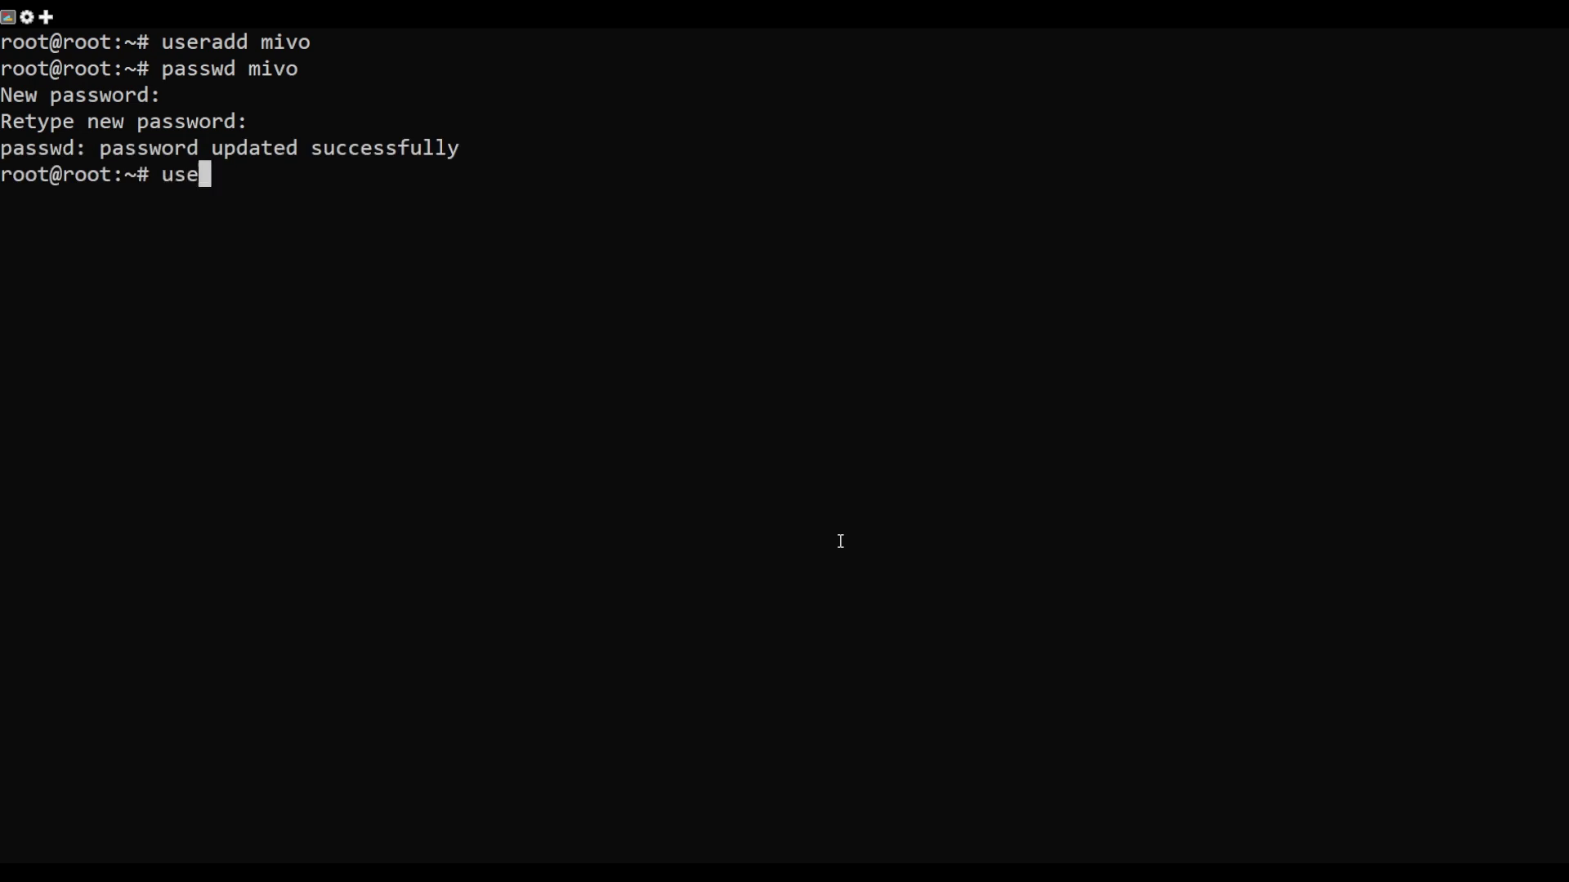
type("rmod -aG ")
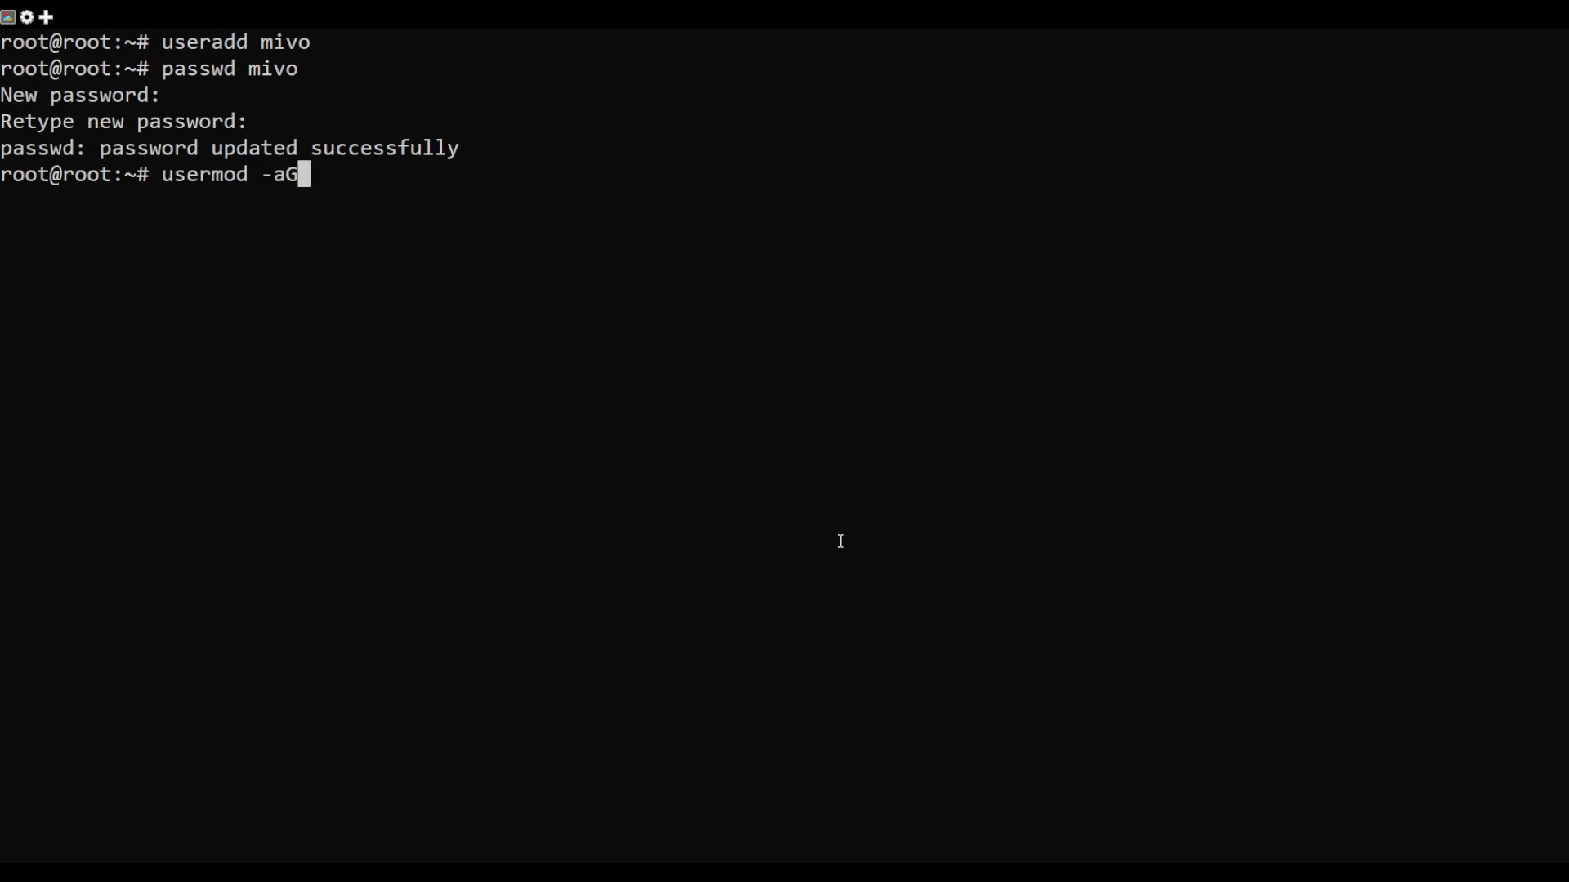
type("mivo")
Step: Add the new user to the sudo group with usermod -aG sudo, fixing the argument order
key("BackSpace")
key("BackSpace")
type("o sudo")
key("Return")
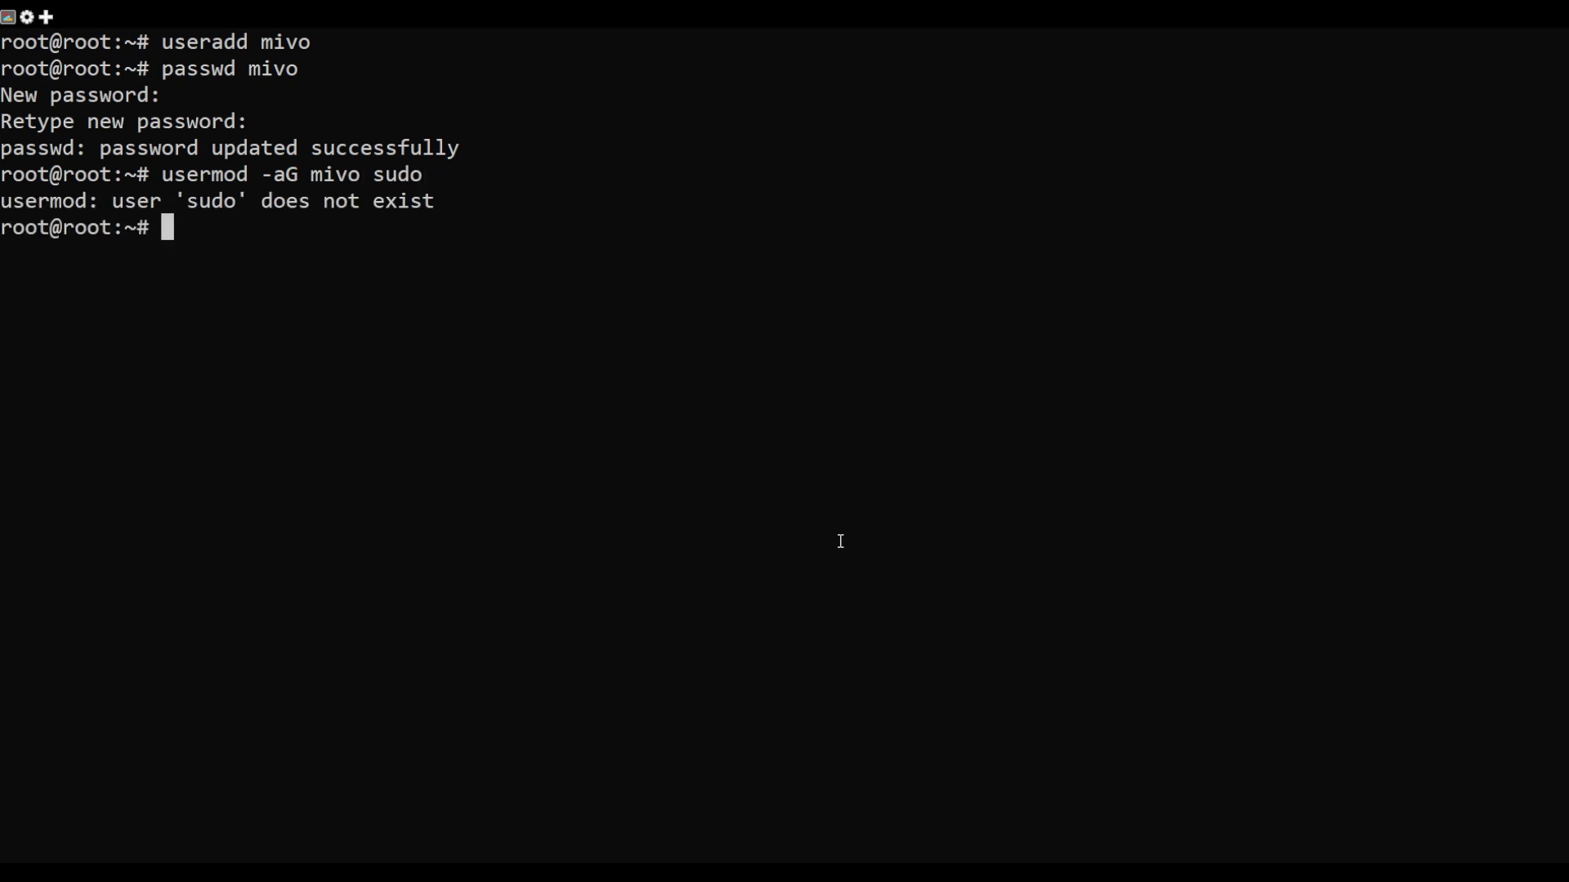
key("Up")
key("BackSpace")
key("BackSpace")
key("BackSpace")
key("BackSpace")
key("BackSpace")
key("BackSpace")
key("BackSpace")
key("BackSpace")
type("sudo mivo")
key("Return")
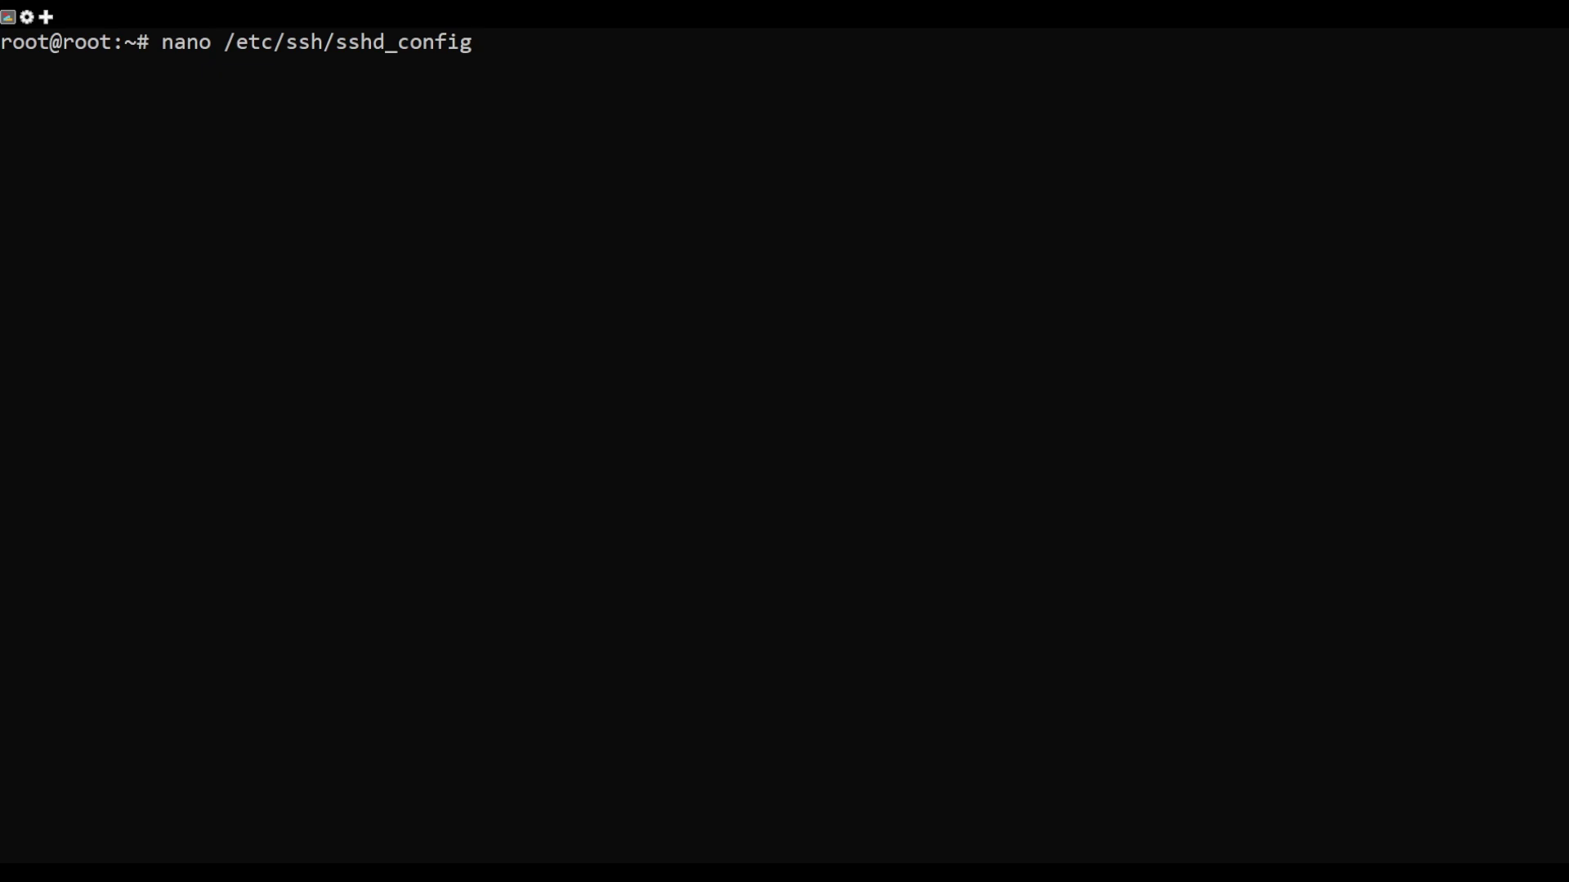
Step: Change PermitRootLogin from yes to no in /etc/ssh/sshd_config and save the file
key("Return")
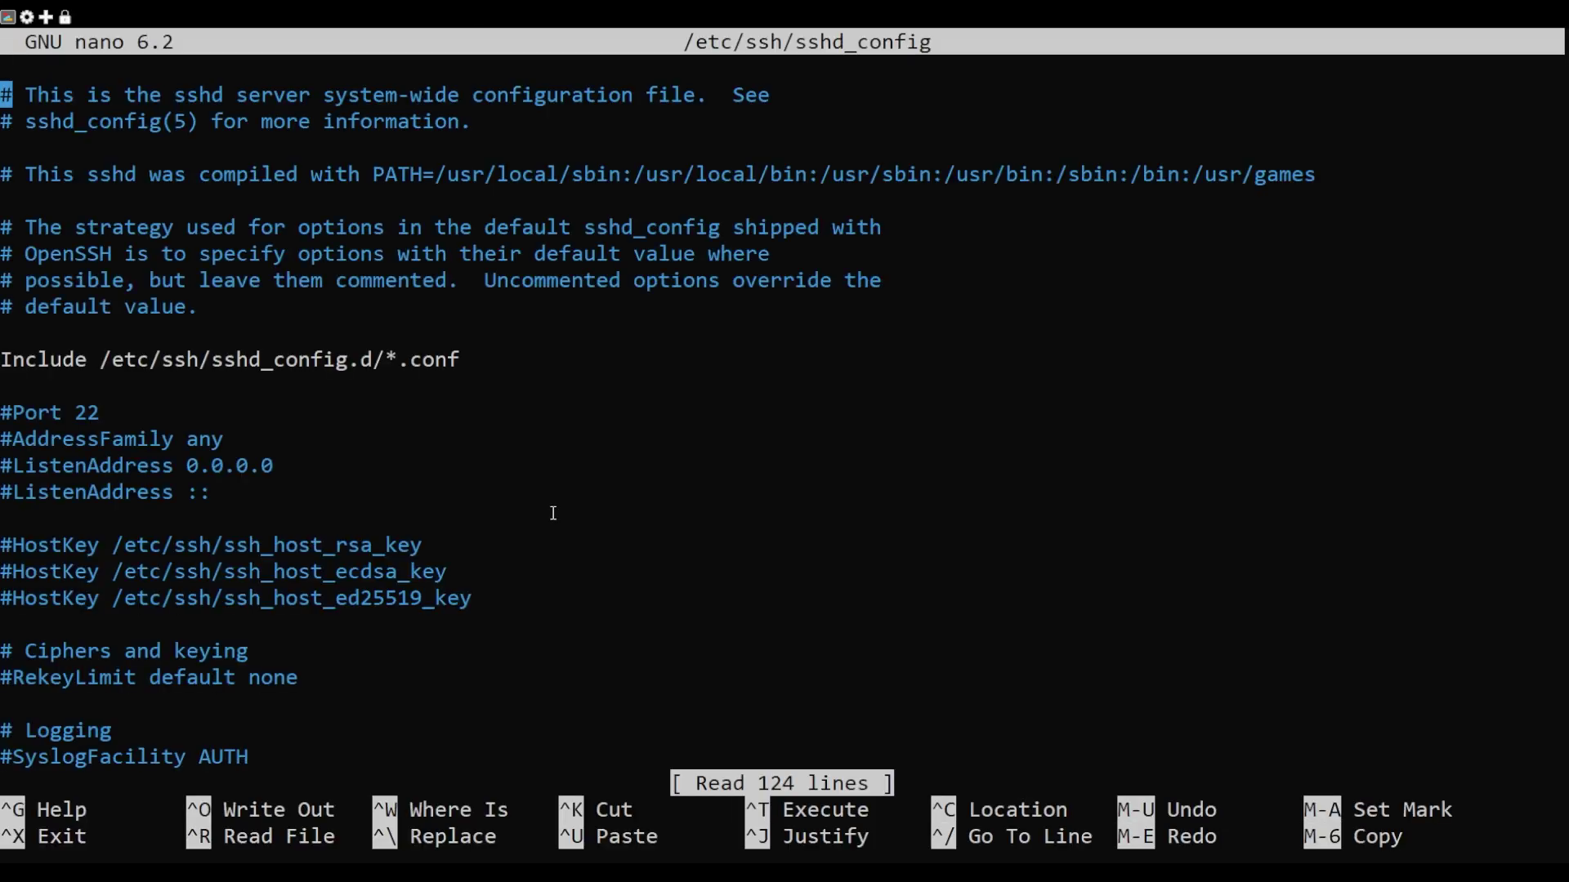
key("Down")
key("Down")
key("Down")
key("Down")
key("Down")
key("Down")
key("Down")
key("Down")
key("Down")
key("Down")
key("Down")
key("Down")
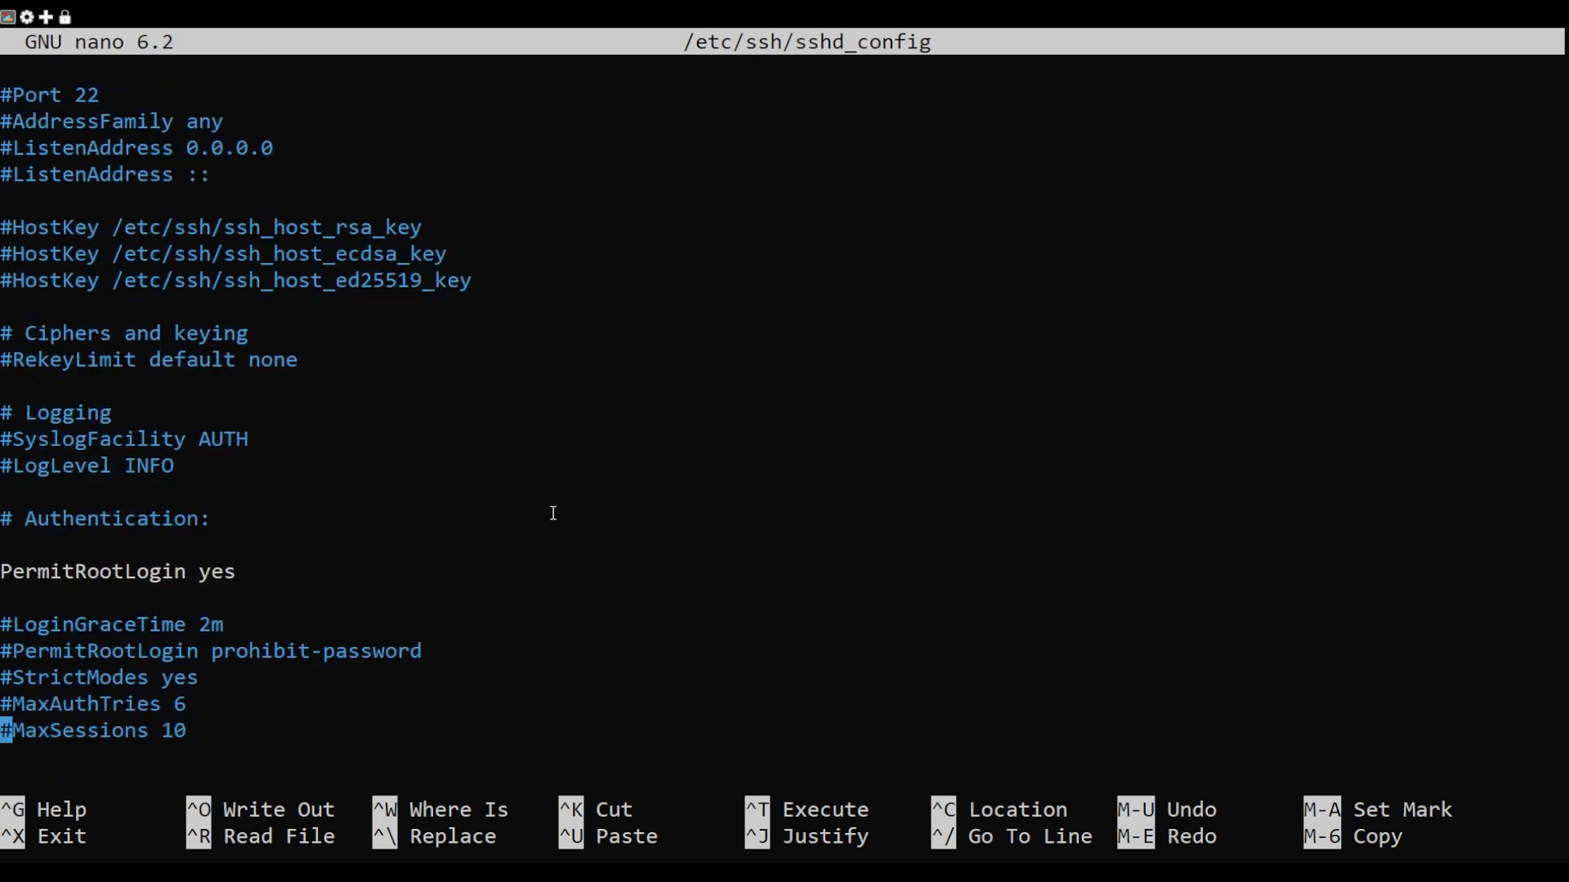
key("Up")
key("Up")
key("Up")
key("Up")
key("Up")
key("Up")
key("End")
key("BackSpace")
key("BackSpace")
key("BackSpace")
type("no")
key("ctrl+x")
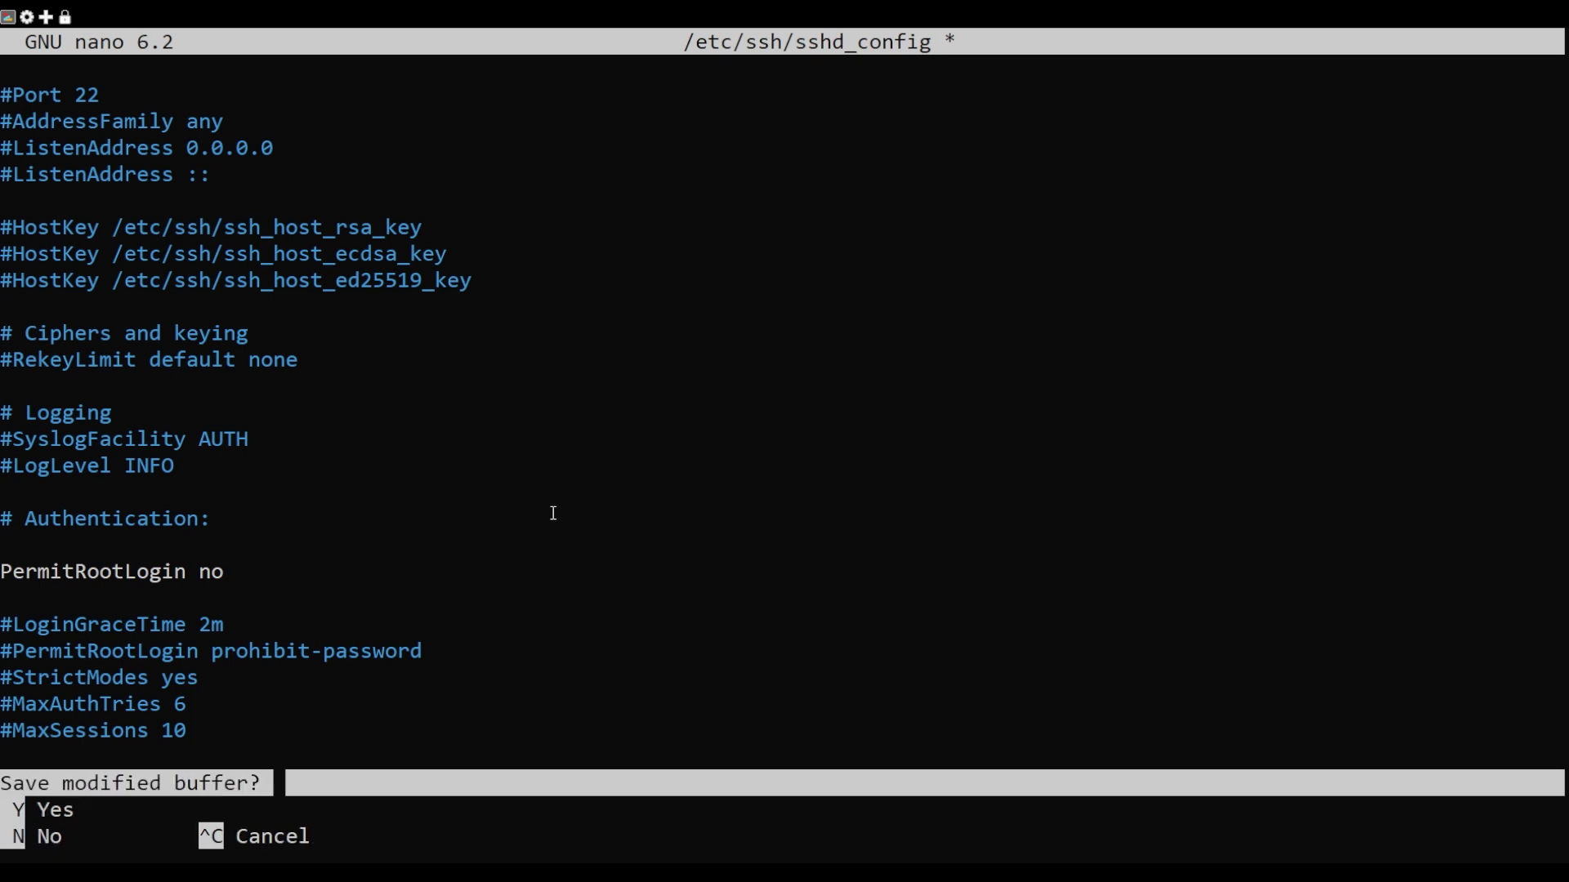
key("y")
key("Return")
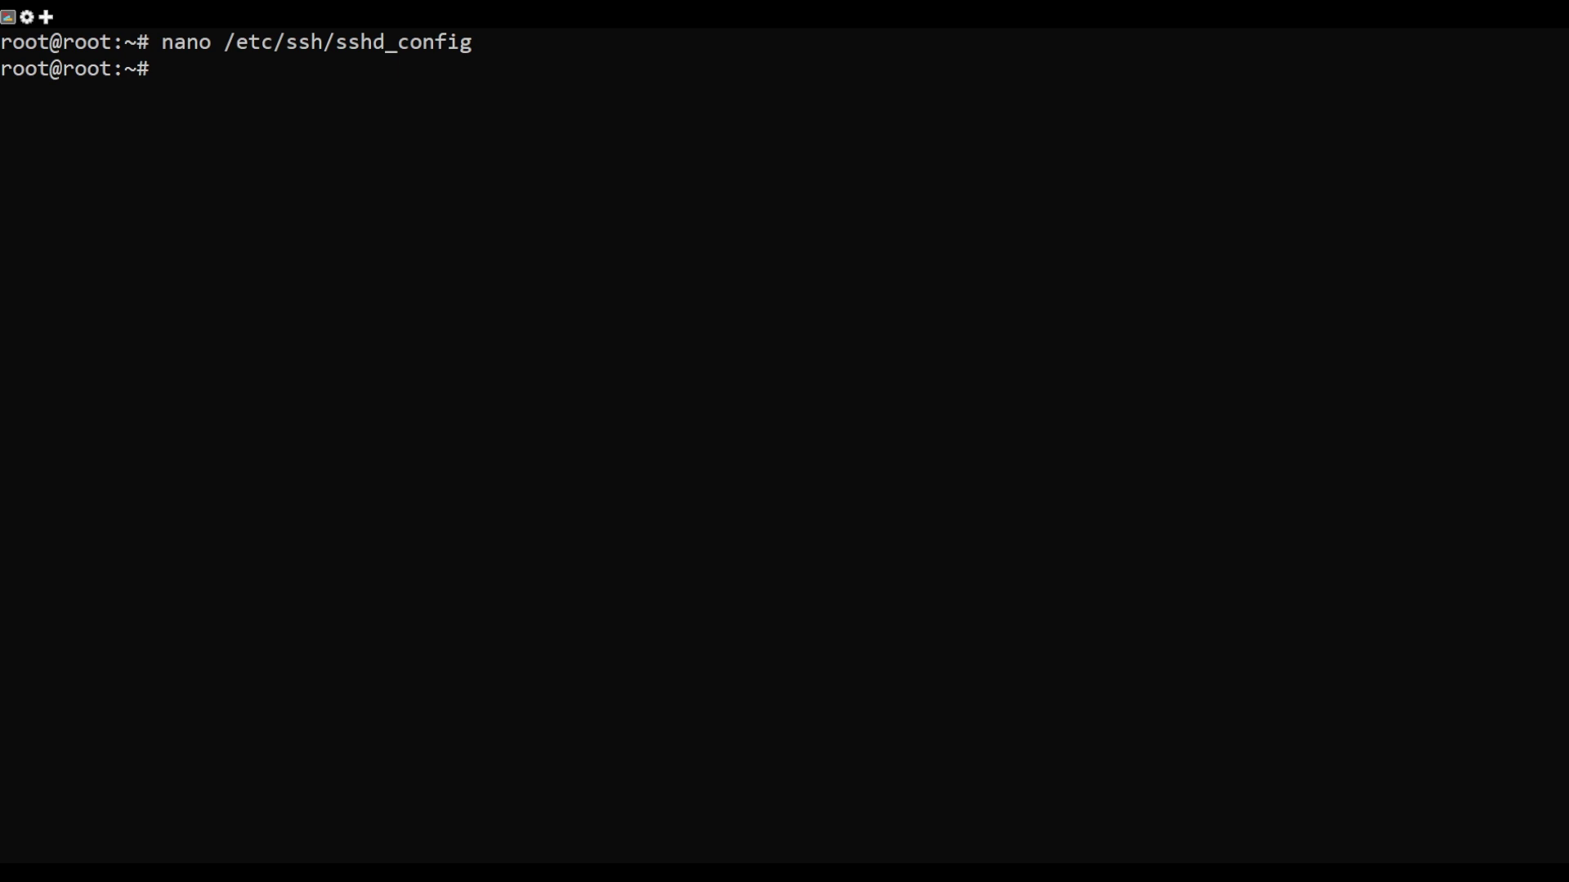
type("se")
type("rvice ssh")
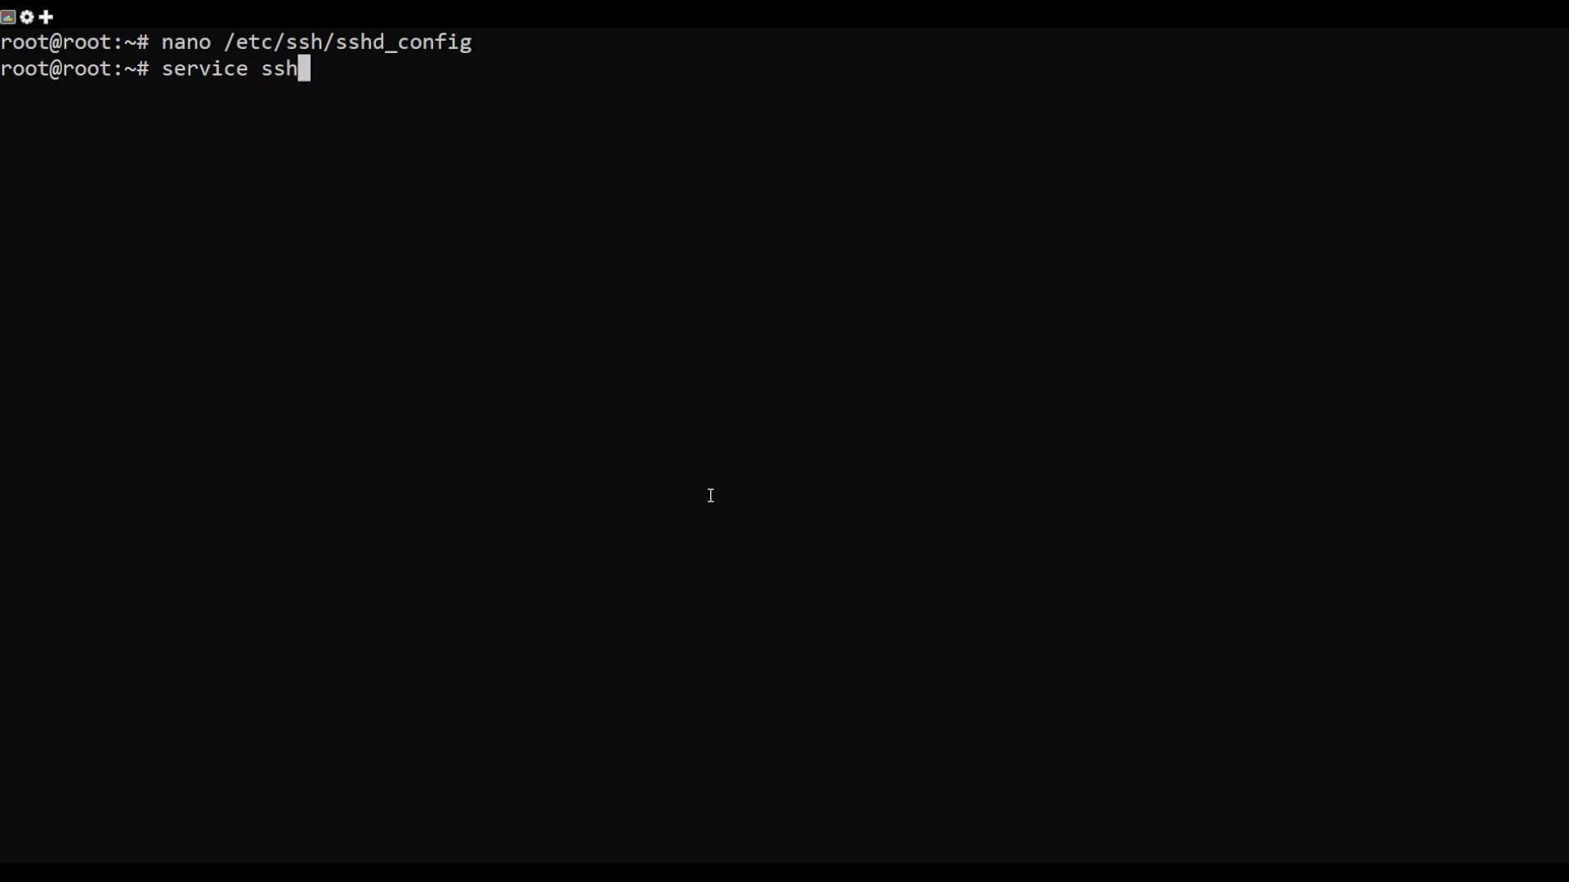
type(" restart")
Step: Restart the SSH service with 'service ssh restart'
key("Return")
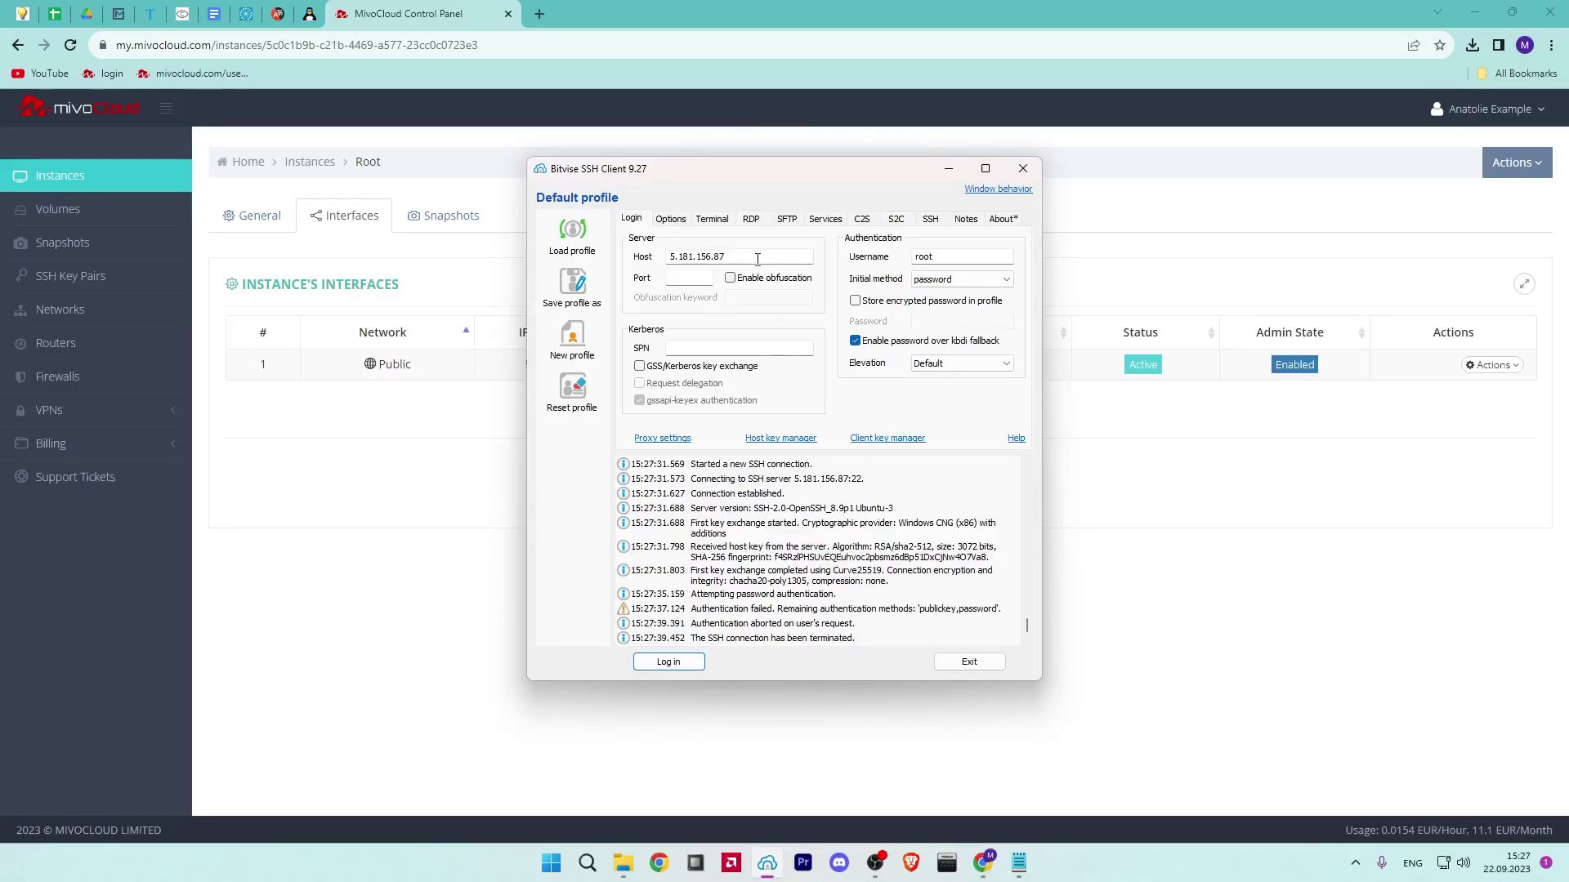
Step: Attempt a new root login with the pasted root password, which gets rejected
left_click(668, 661)
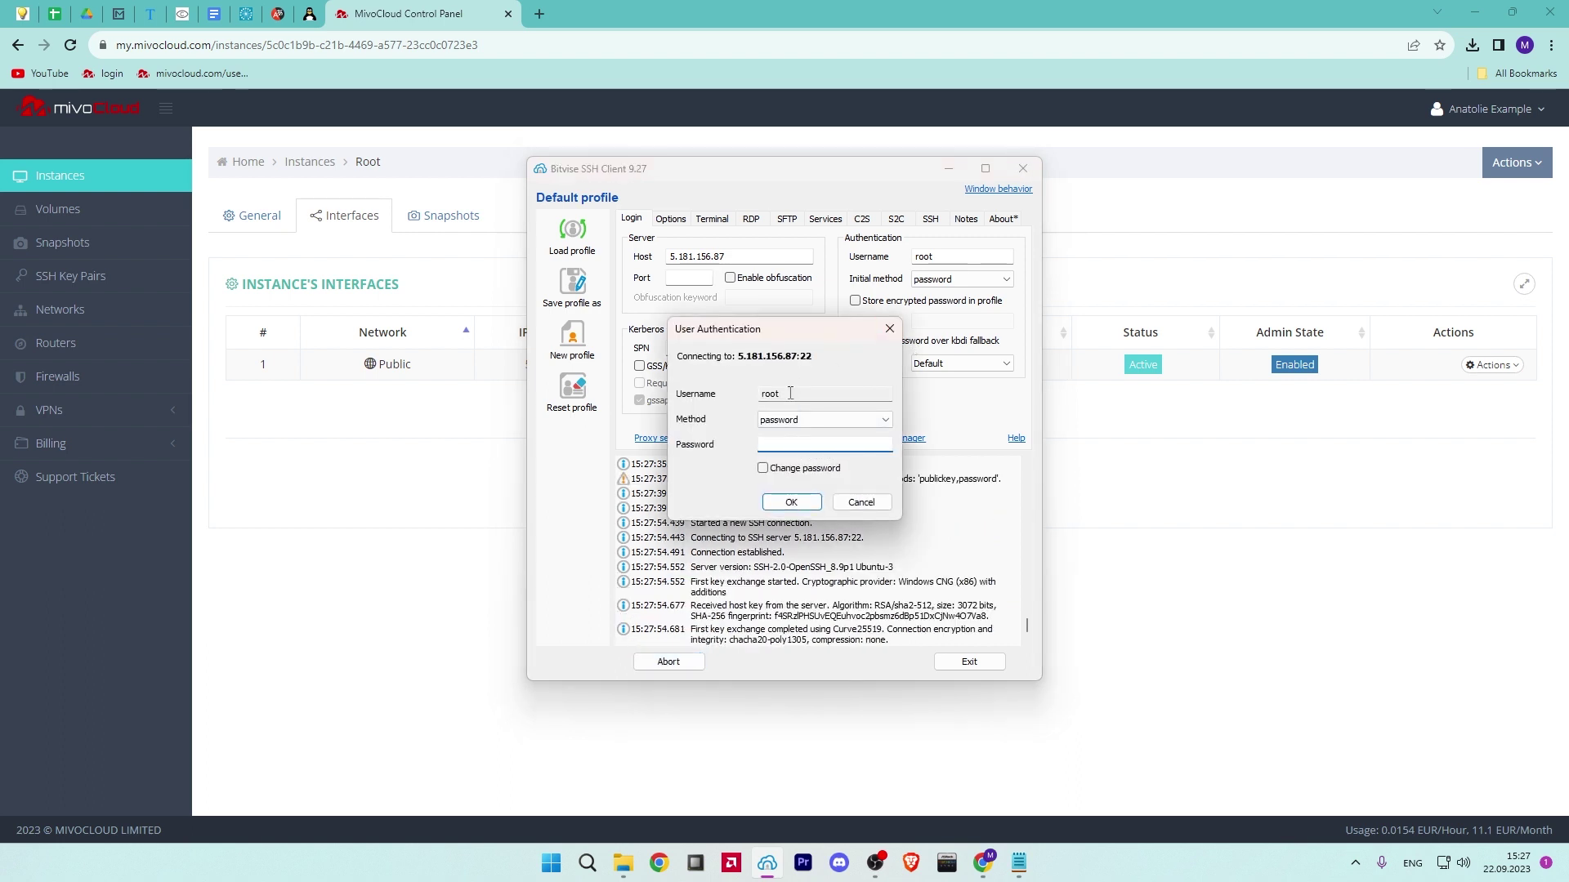
key("ctrl+v")
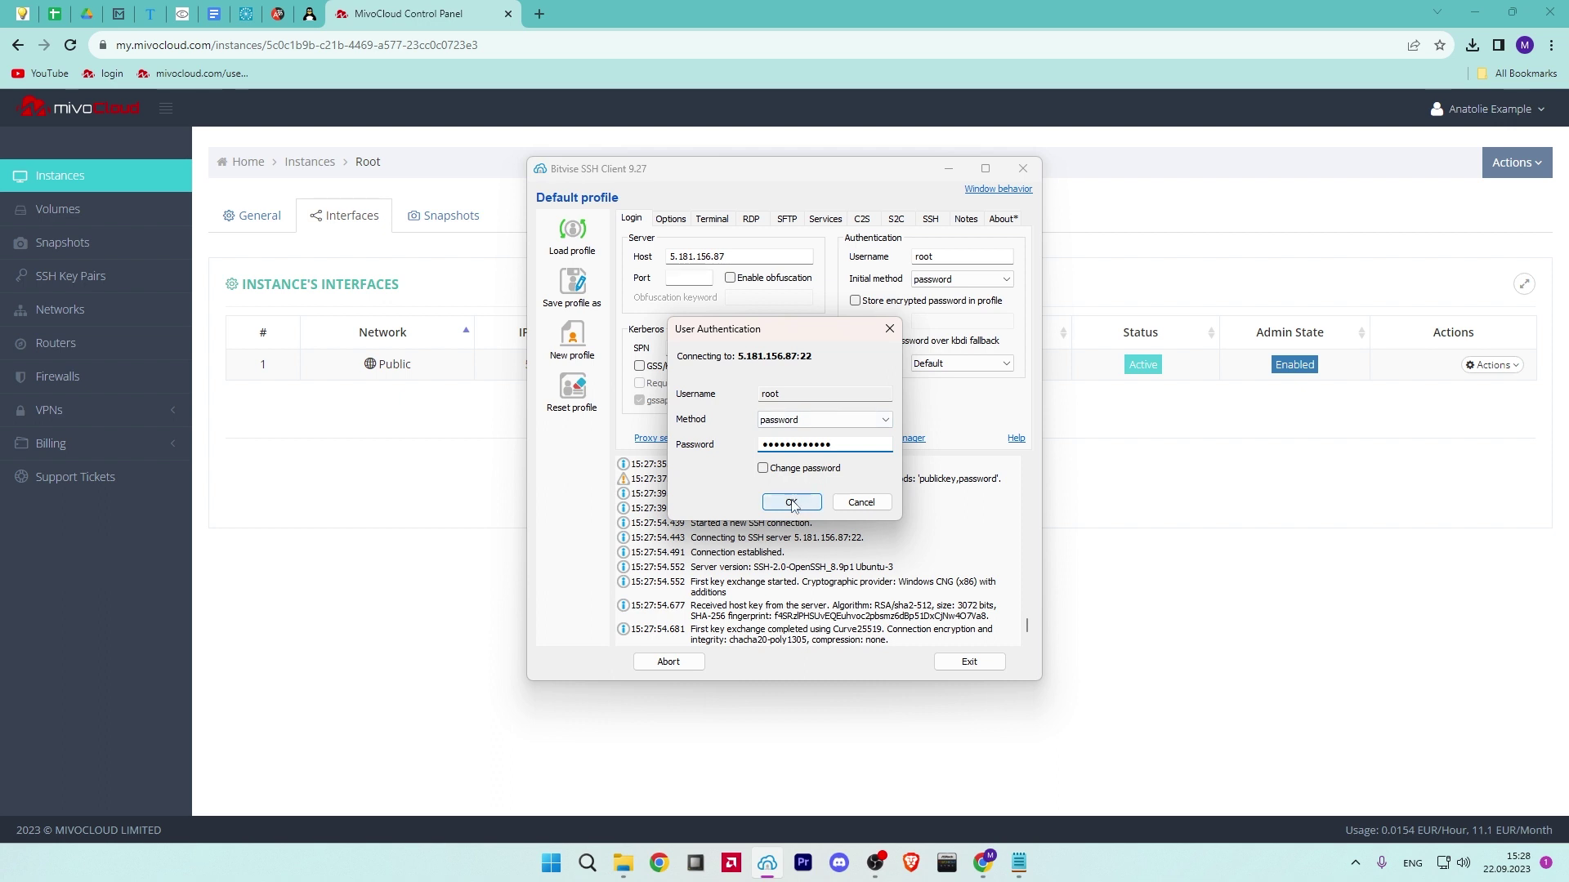
left_click(793, 505)
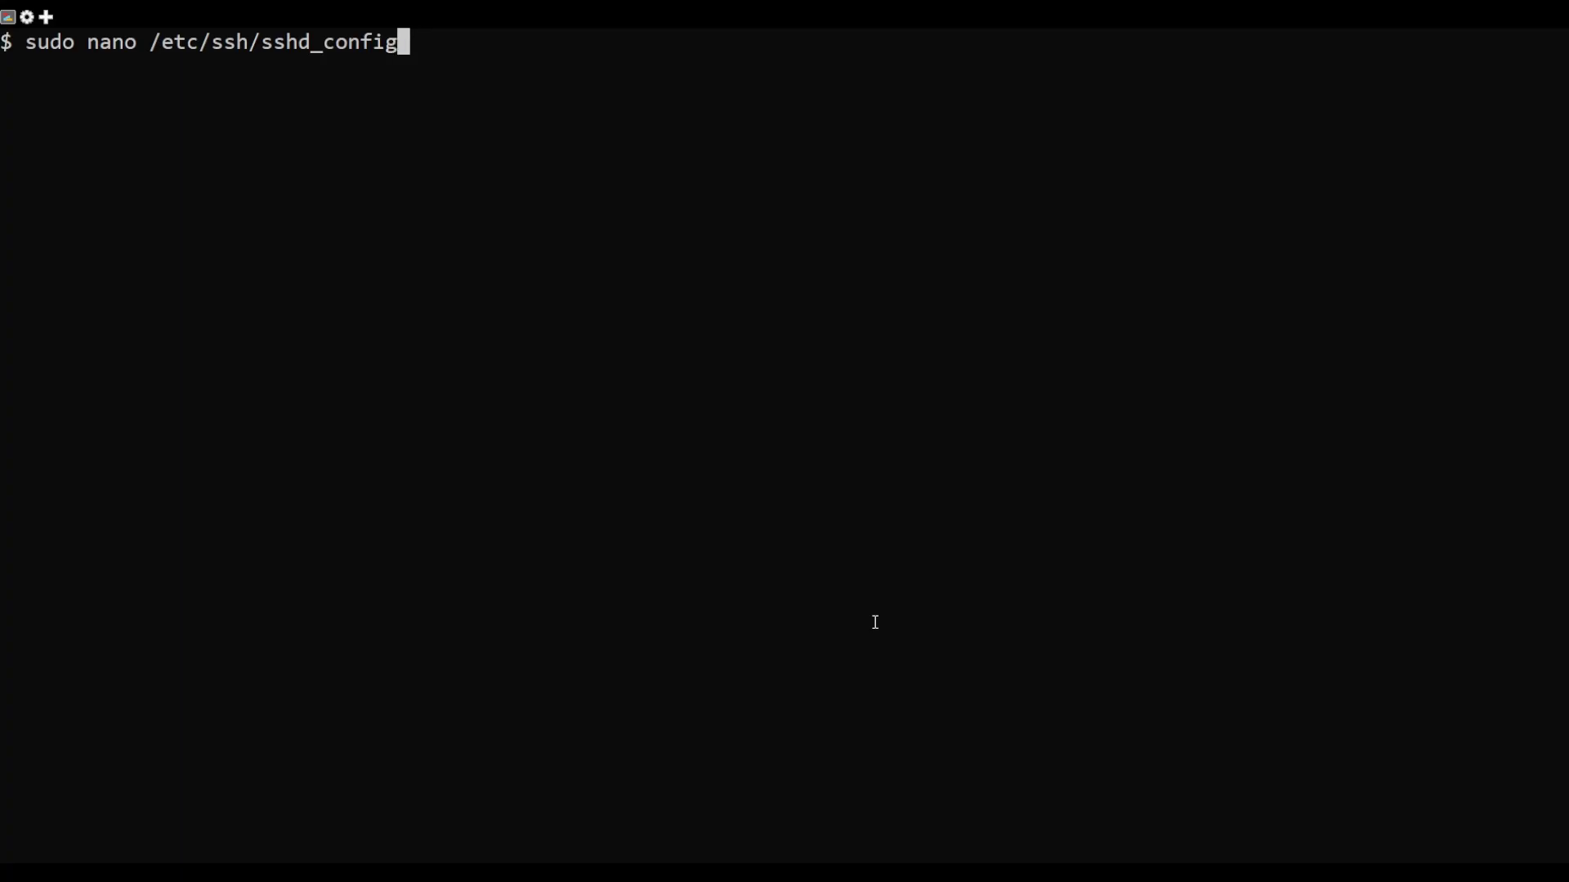
Step: Set PermitRootLogin back to yes via sudo nano, then run 'sudo service ssh restart'
key("Return")
key("Down")
key("Down")
key("Down")
key("Down")
key("Down")
key("Down")
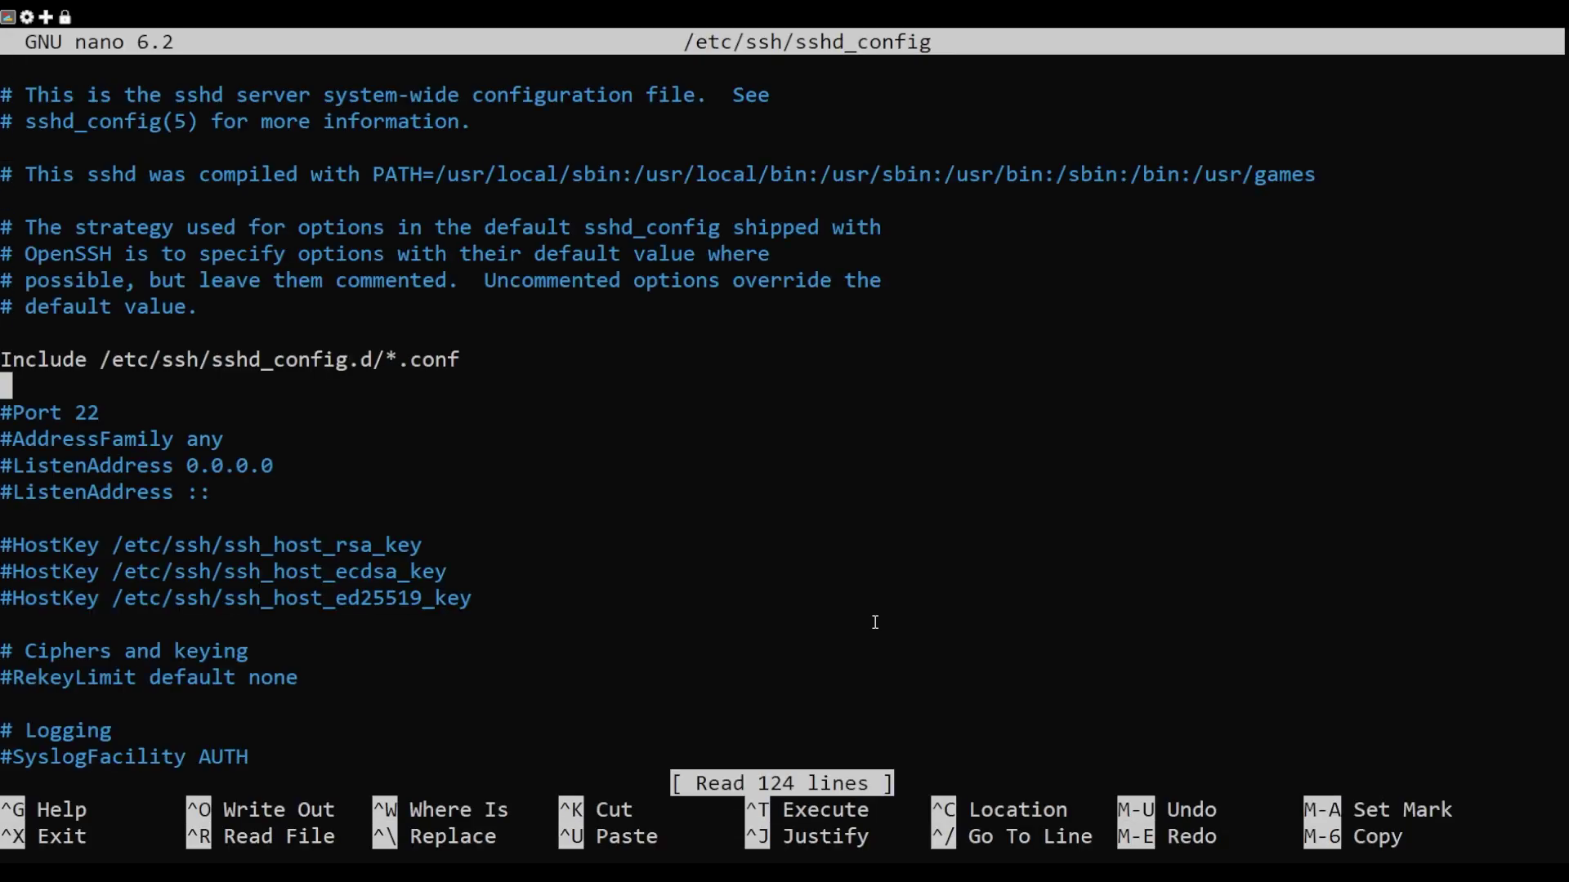
key("Down")
key("Down")
key("Down")
key("Down")
key("Down")
key("Down")
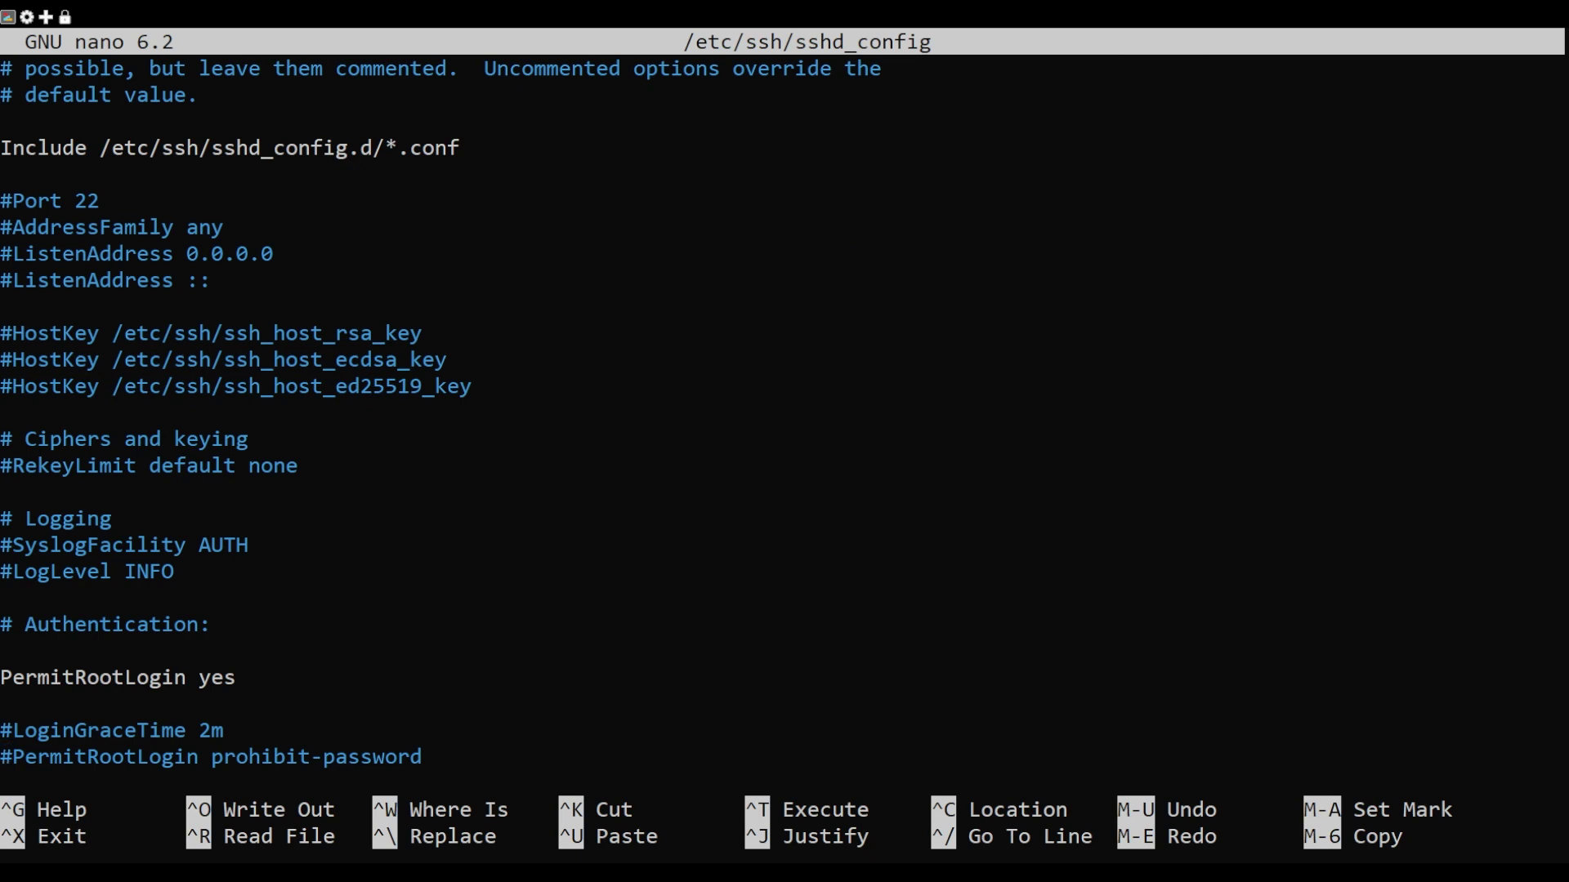
key("ctrl+x")
type("sudo service ssh restart")
key("Return")
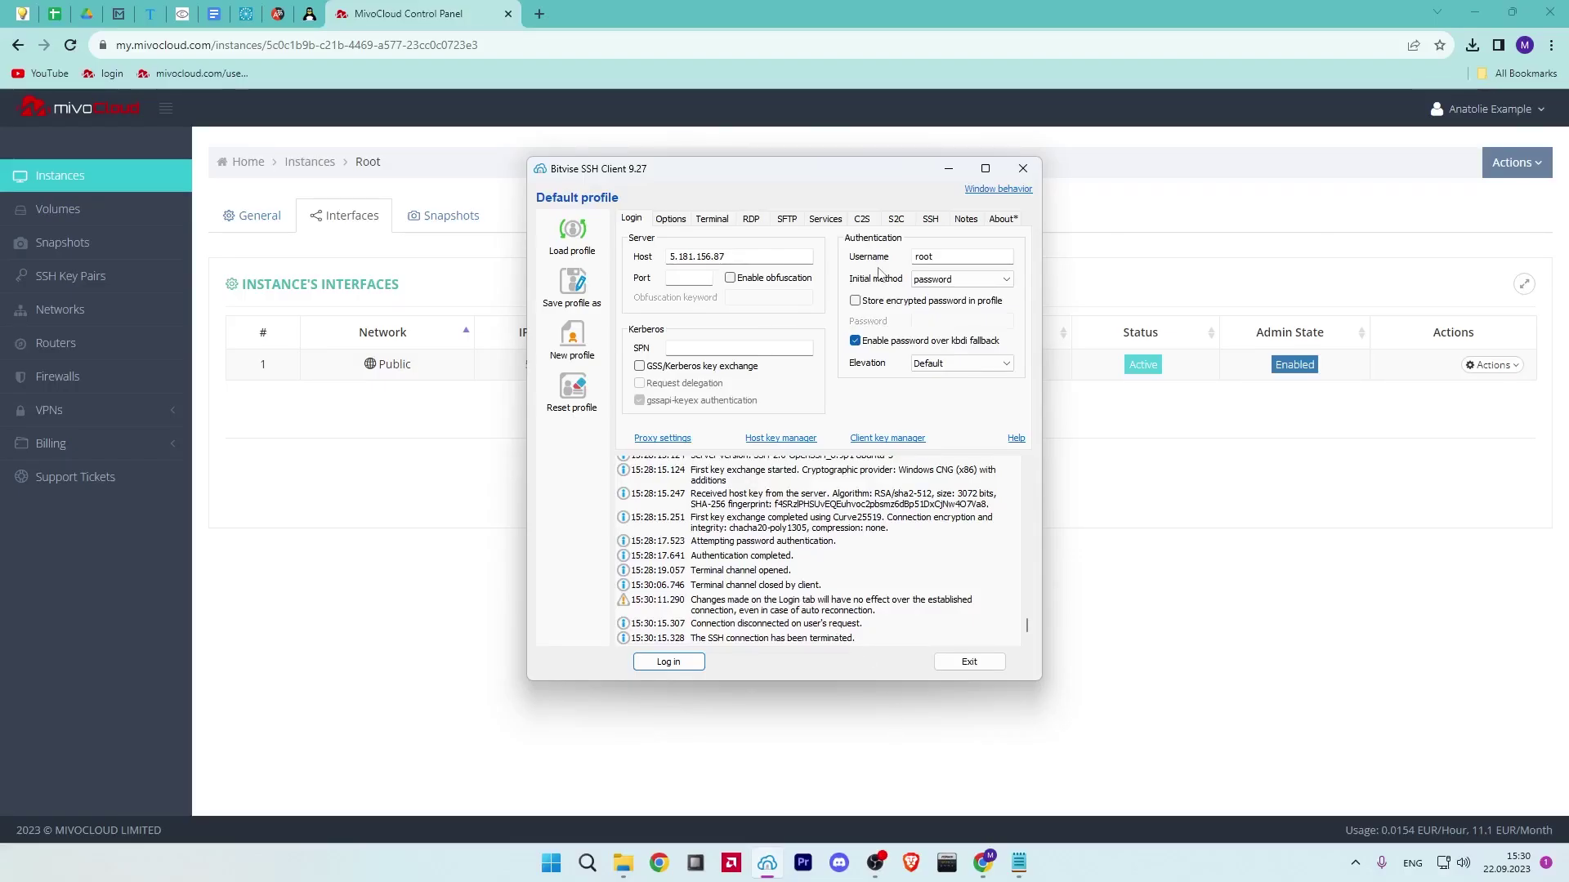
Step: Log in as root, open a maximized new terminal console, and clear it
double_click(937, 256)
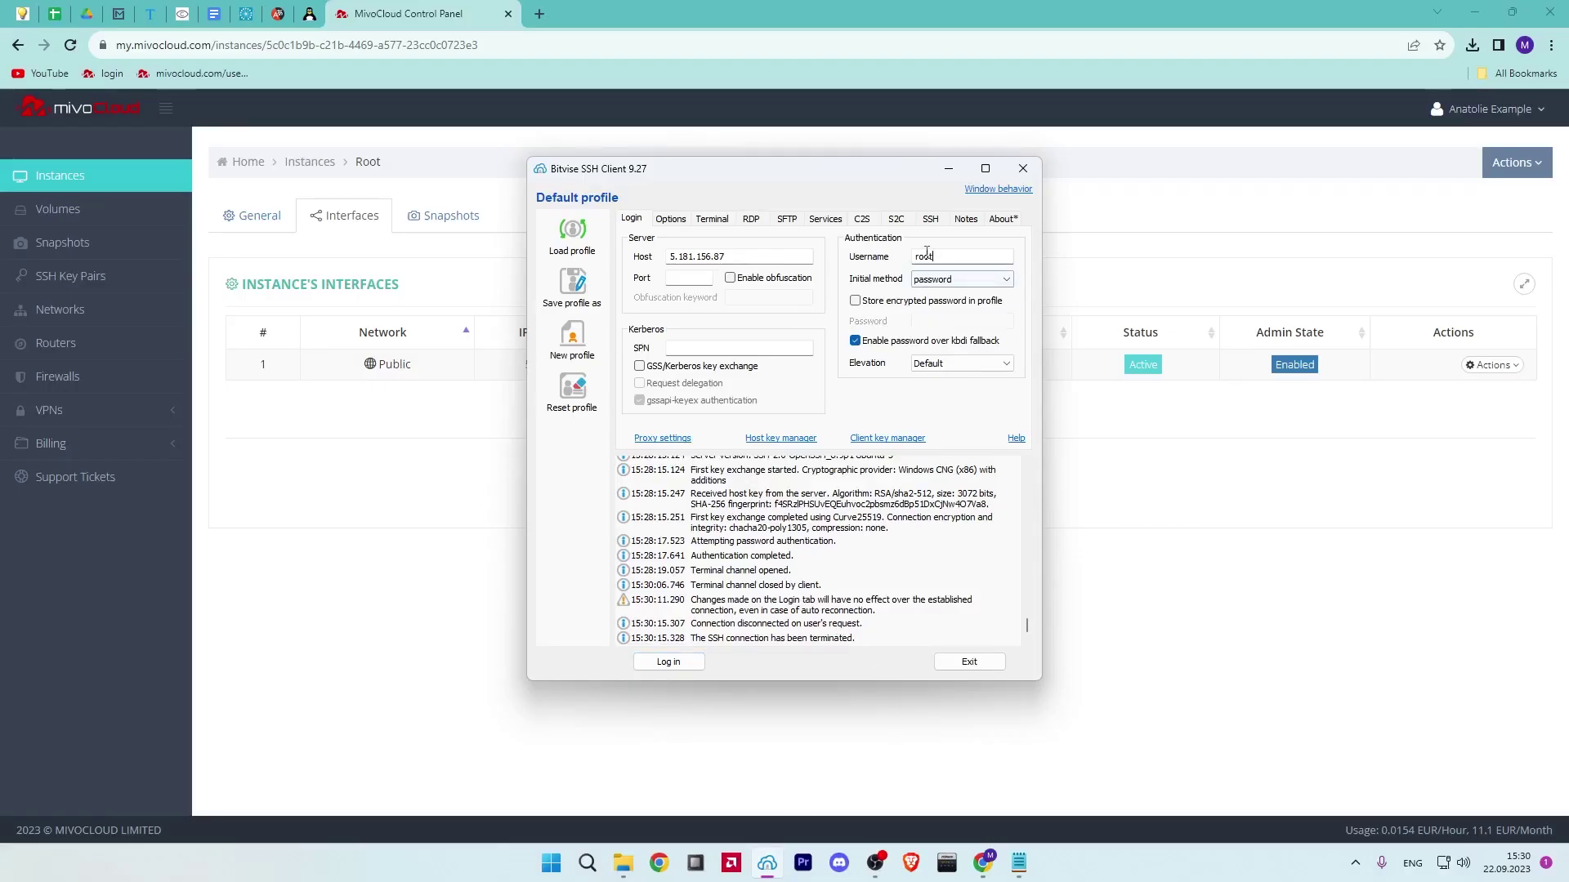
left_click(669, 662)
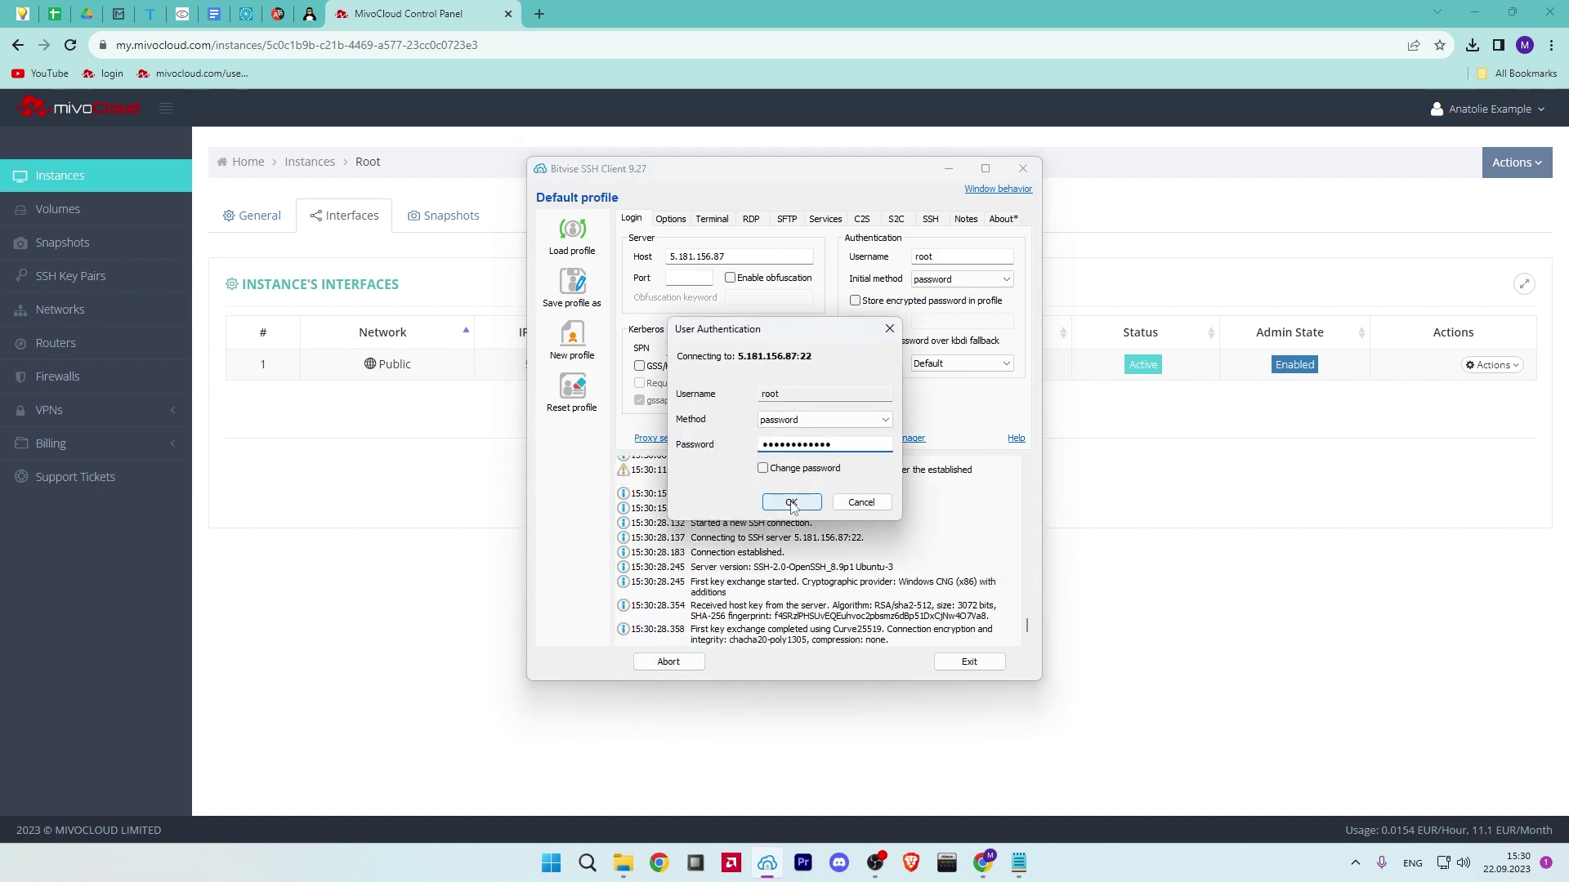
left_click(792, 503)
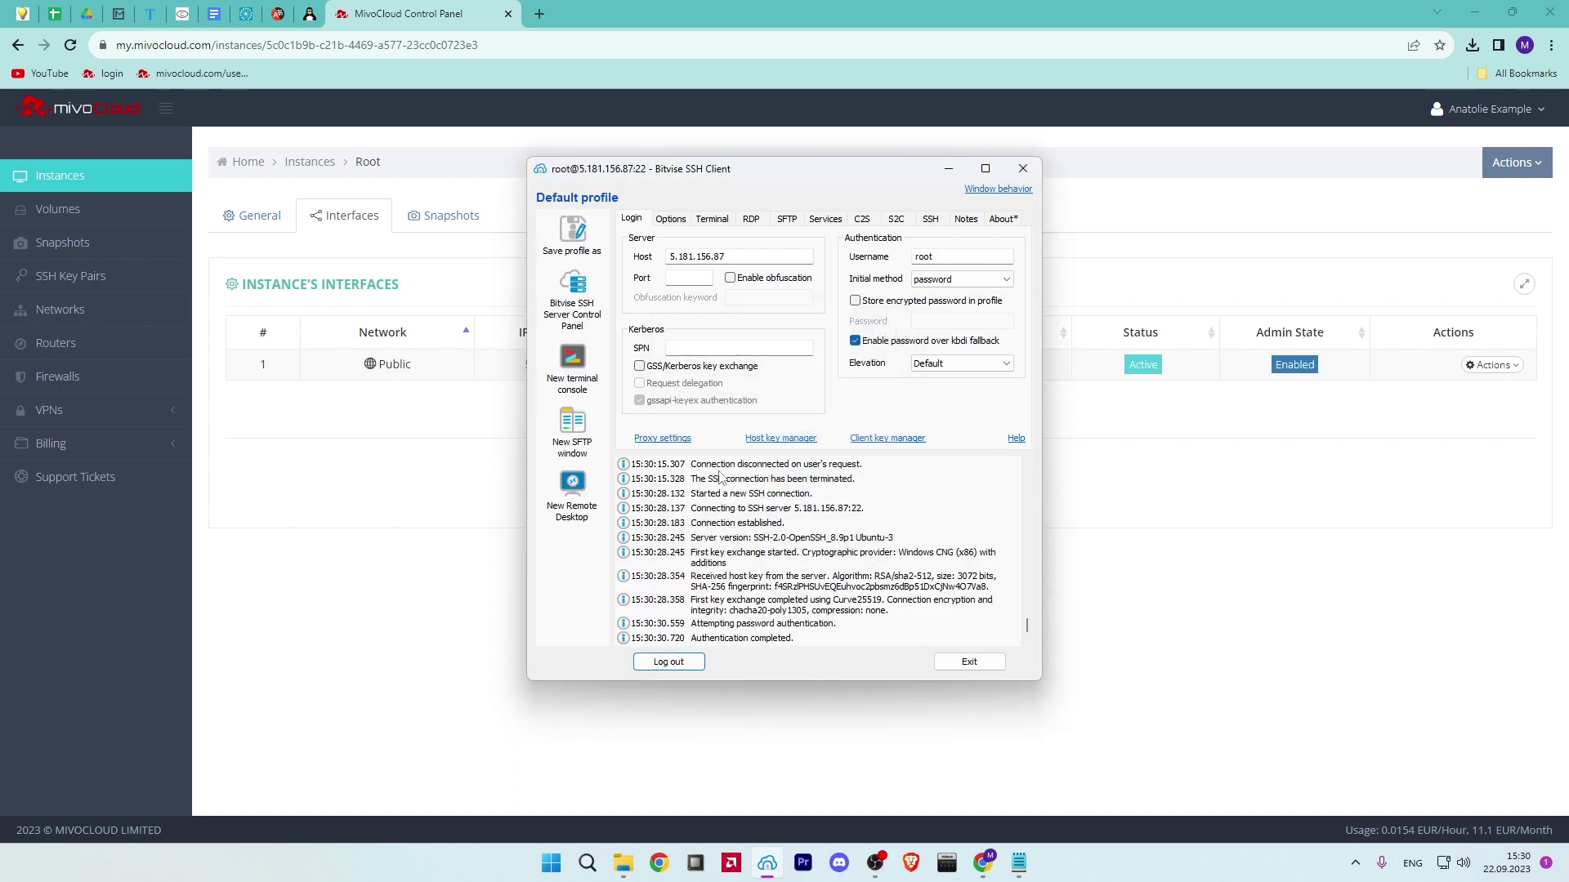
left_click(571, 361)
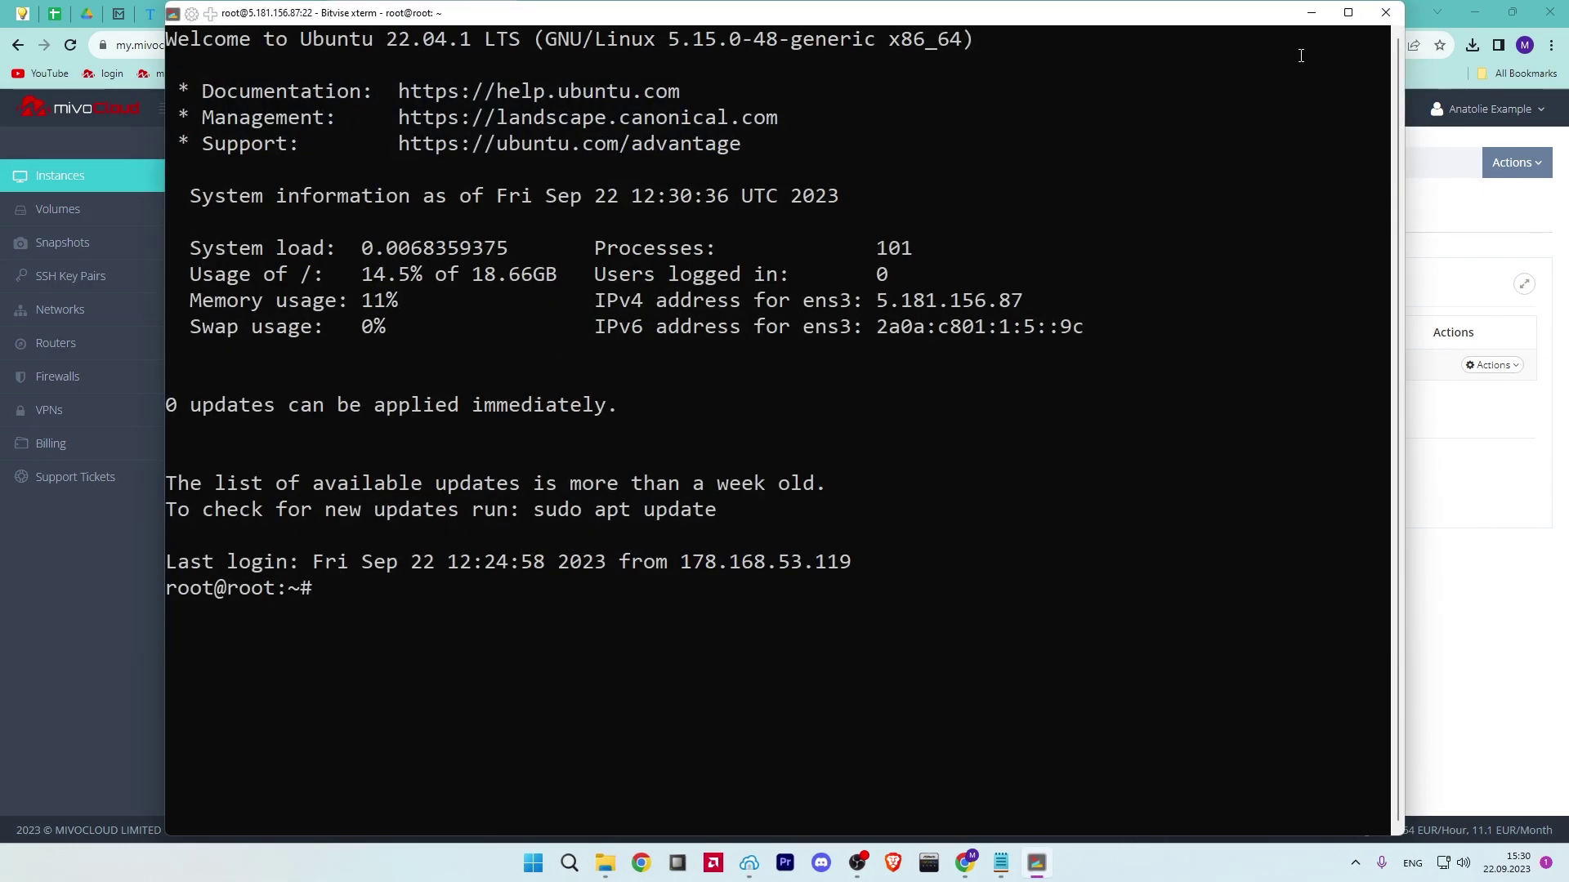
left_click(1347, 14)
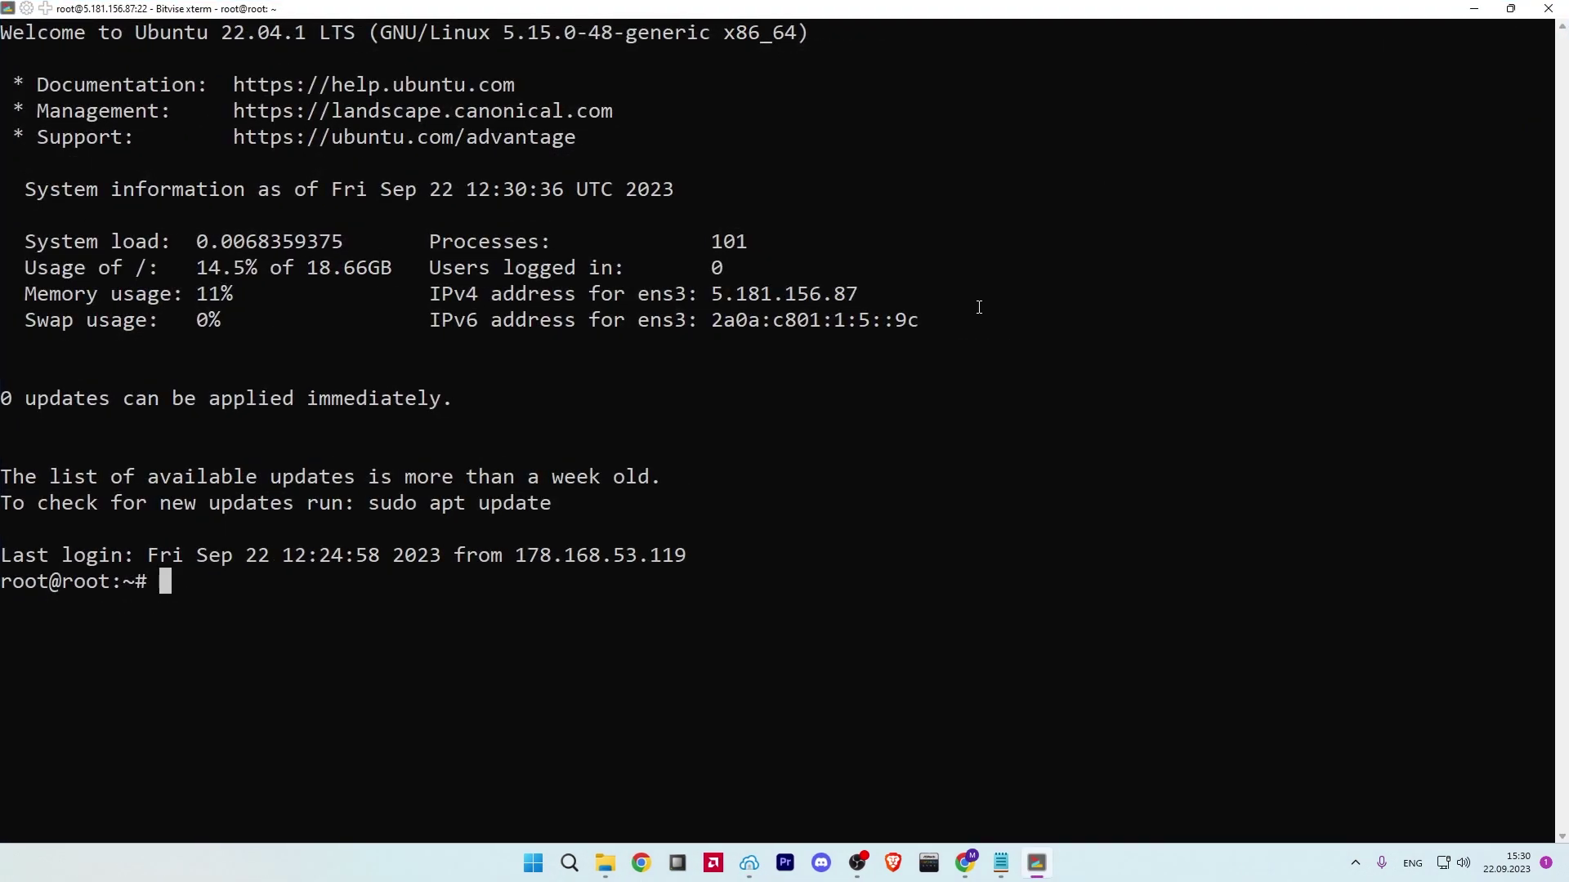
type("clear")
key("Return")
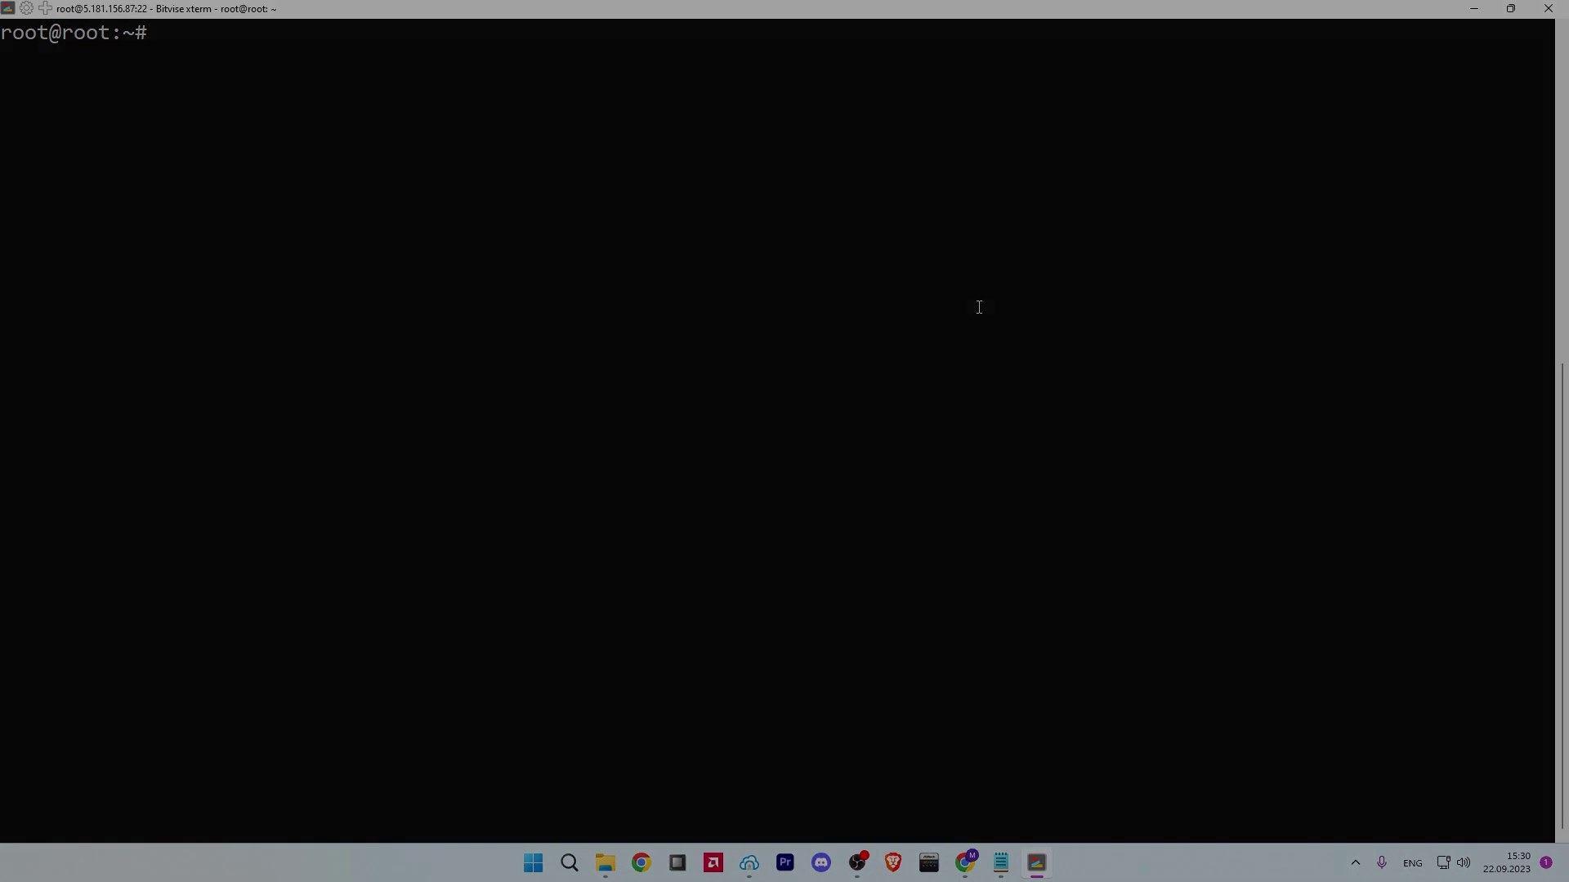